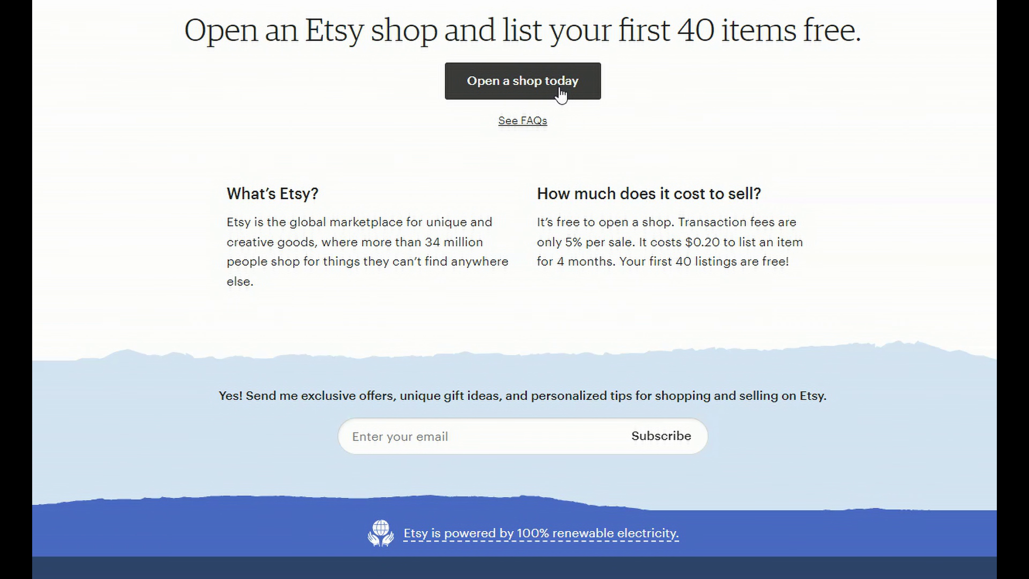
Open a new Etsy shop as a first-time seller and skip the help-topics question.
{"action": "left_click", "coordinate": [561, 94]}
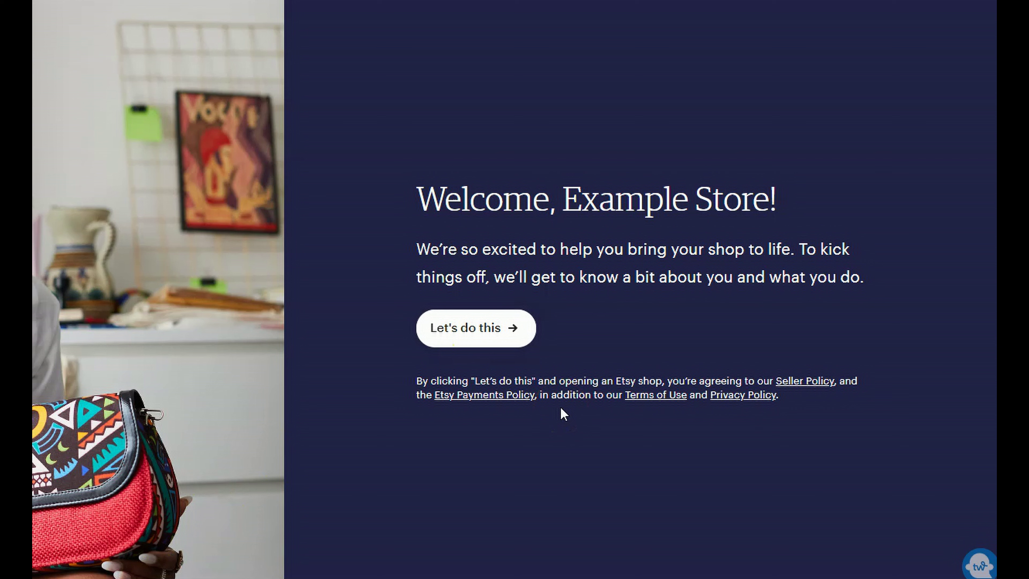
{"action": "left_click", "coordinate": [496, 326]}
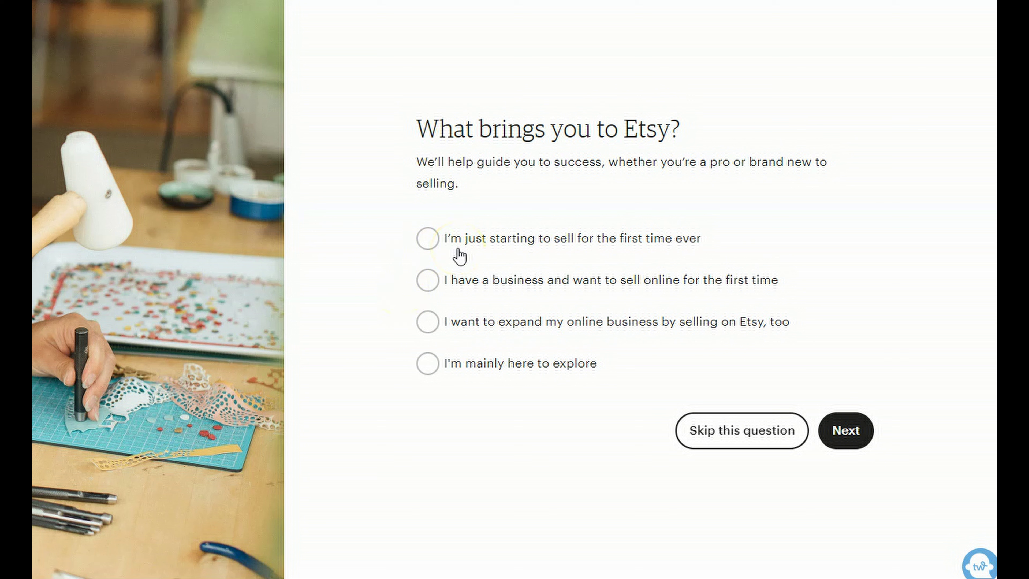
{"action": "left_click", "coordinate": [427, 238]}
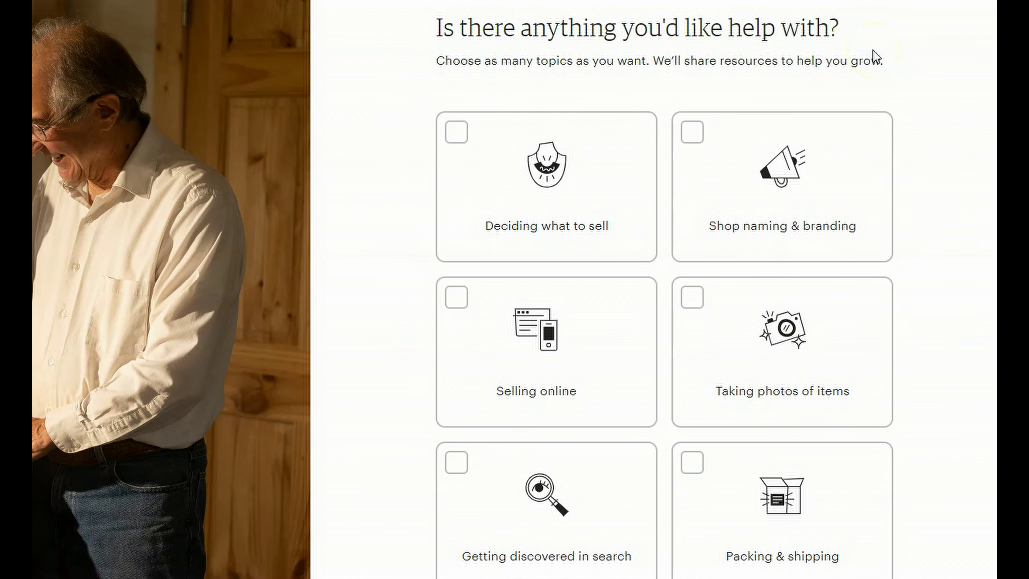
{"action": "scroll", "coordinate": [958, 415], "scroll_direction": "down", "scroll_amount": 4}
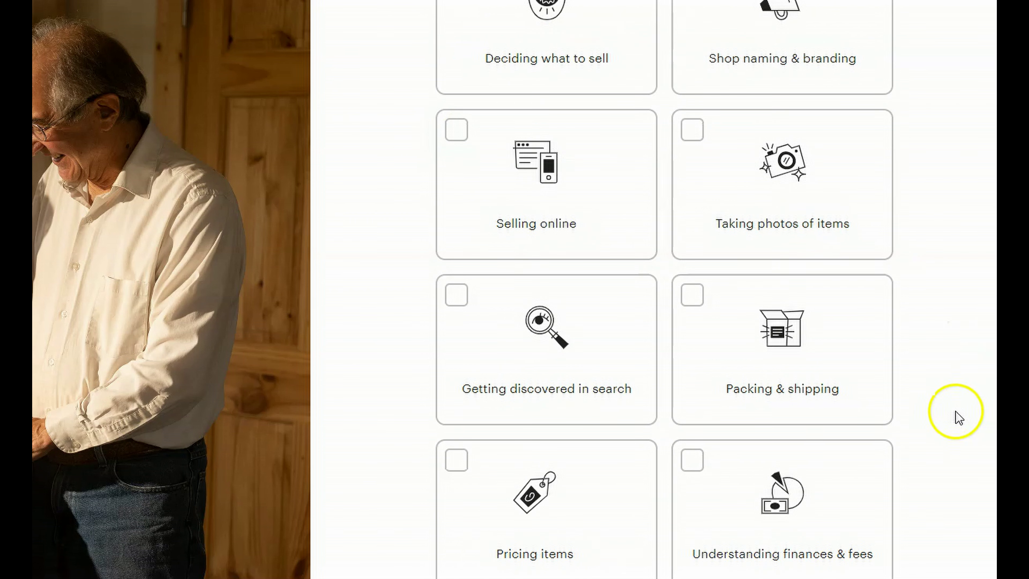
{"action": "scroll", "coordinate": [941, 426], "scroll_direction": "down", "scroll_amount": 9}
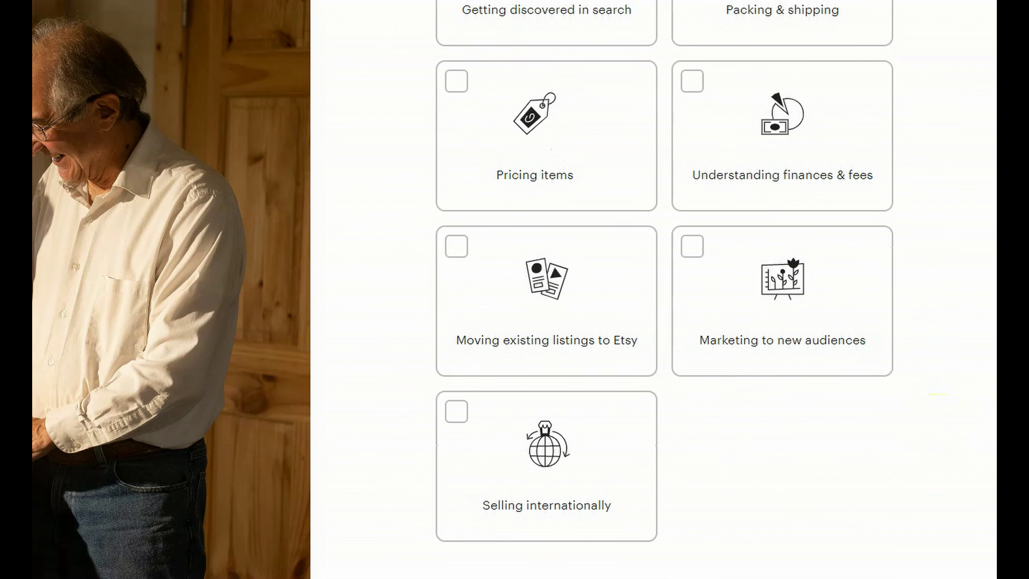
{"action": "scroll", "coordinate": [514, 290], "scroll_direction": "down", "scroll_amount": 2}
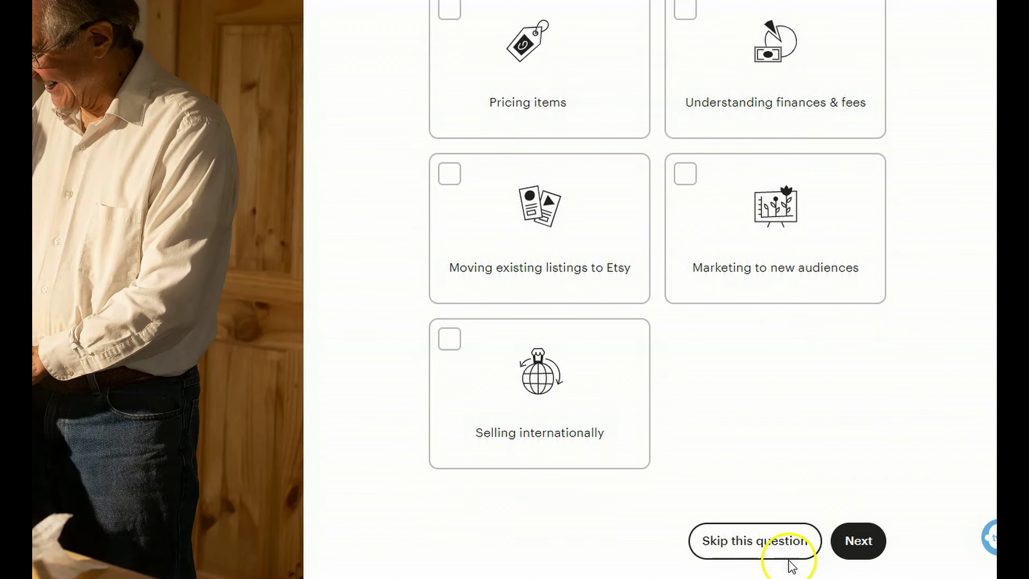
{"action": "left_click", "coordinate": [760, 554]}
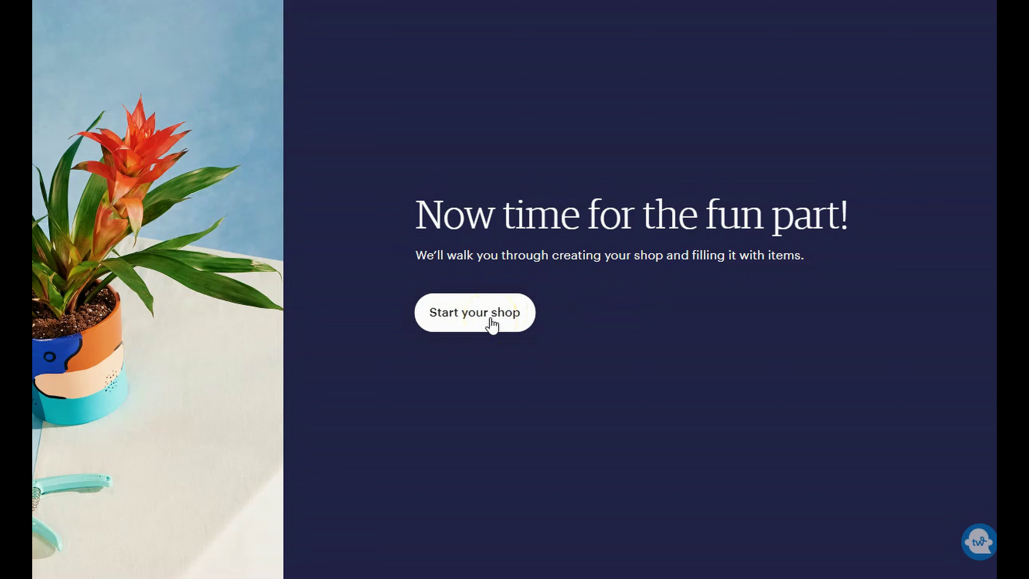
{"action": "left_click", "coordinate": [492, 323]}
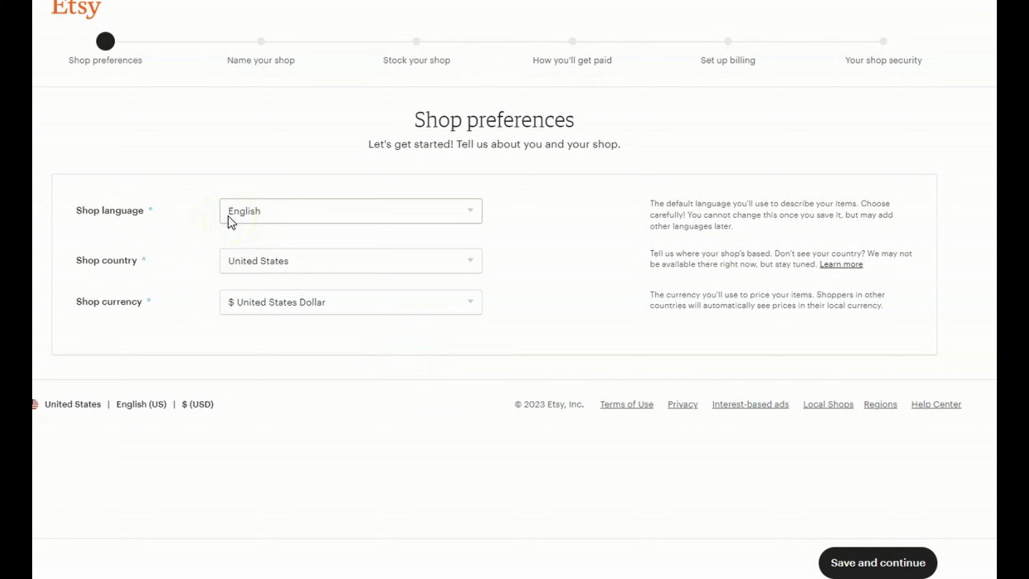
{"action": "left_click", "coordinate": [243, 266]}
{"action": "left_click", "coordinate": [284, 298]}
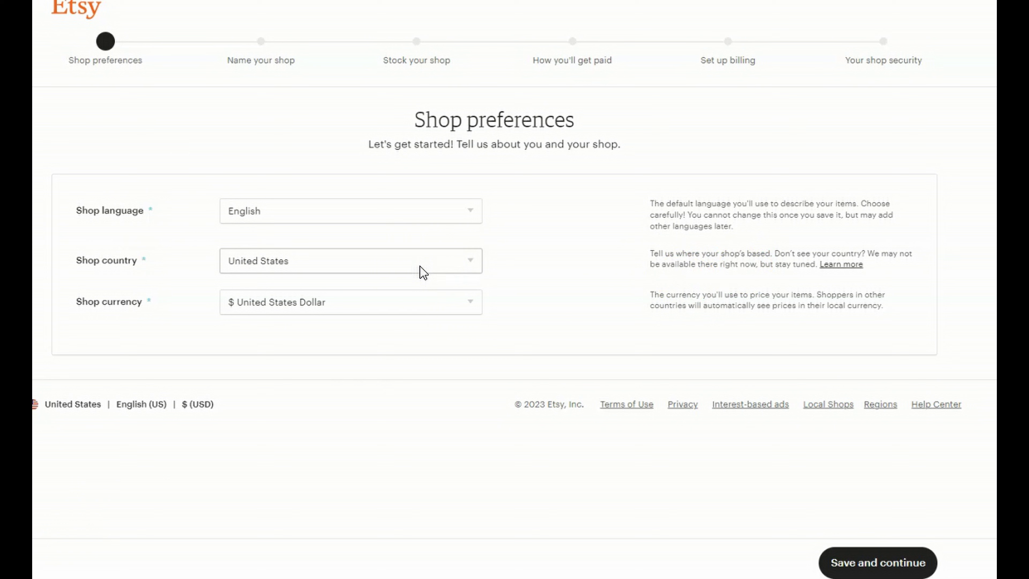
{"action": "left_click", "coordinate": [422, 290]}
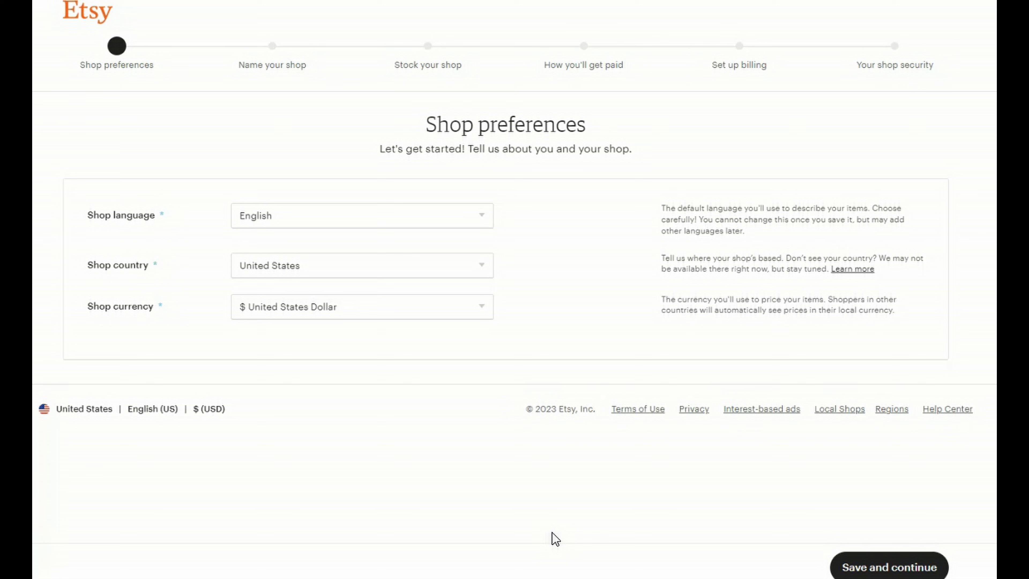
Save the shop preferences, then name the shop 'ExampleShopBoutique' and continue.
{"action": "left_click", "coordinate": [460, 512]}
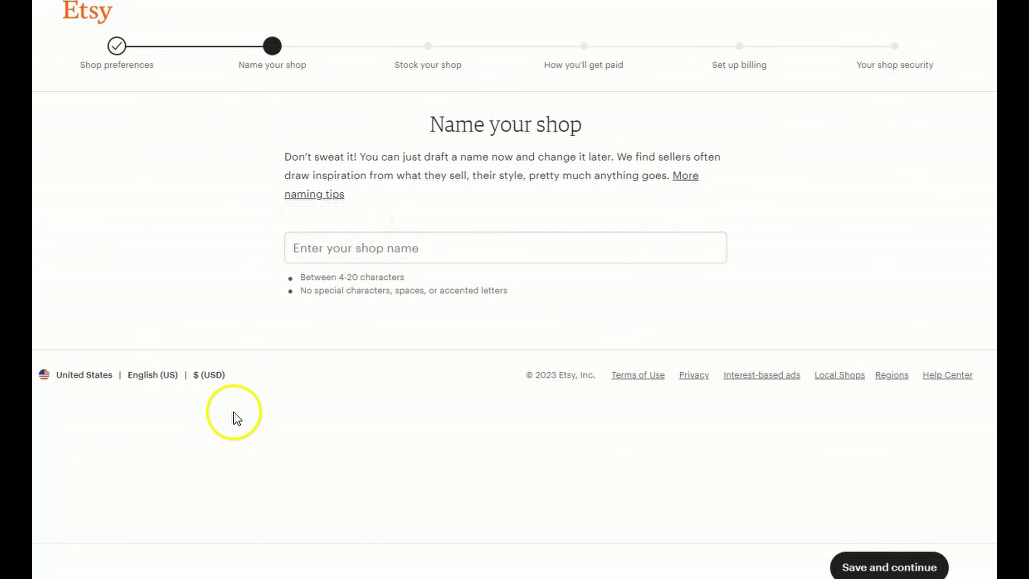
{"action": "left_click", "coordinate": [307, 248]}
{"action": "type", "text": "ExampleShopBoutique"}
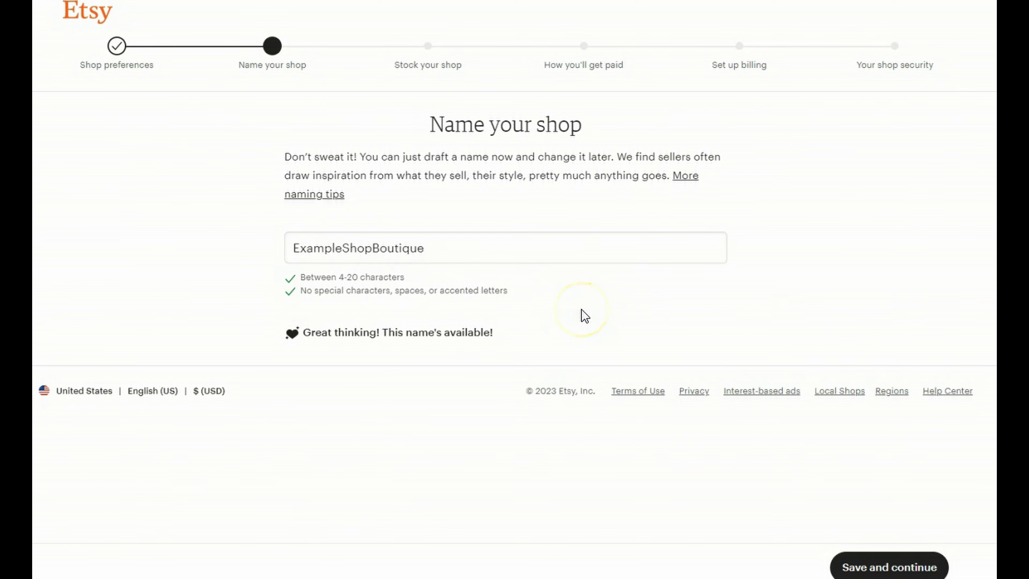
{"action": "left_click", "coordinate": [871, 567]}
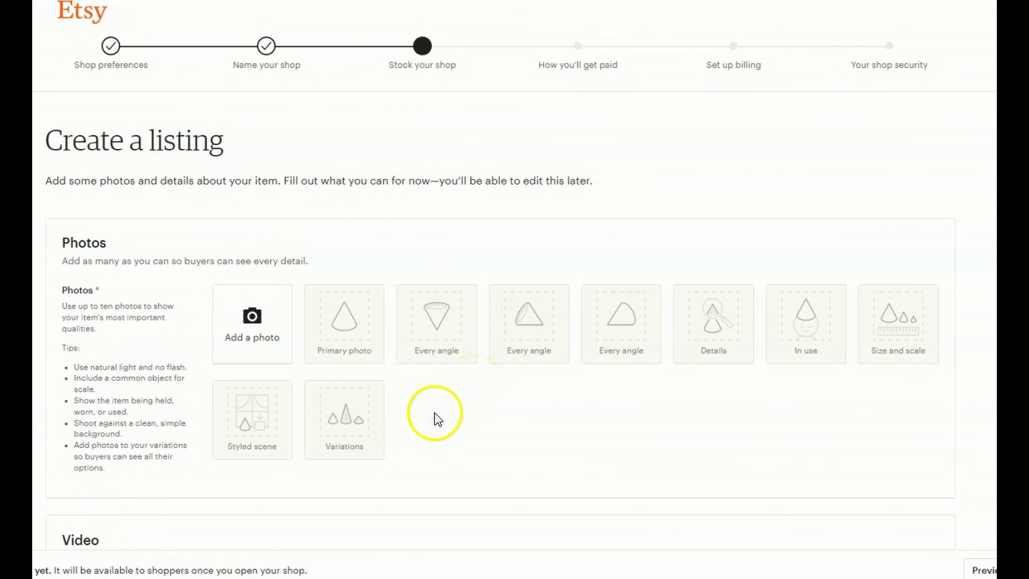
{"action": "scroll", "coordinate": [830, 287], "scroll_direction": "down", "scroll_amount": 2}
{"action": "scroll", "coordinate": [787, 322], "scroll_direction": "down", "scroll_amount": 5}
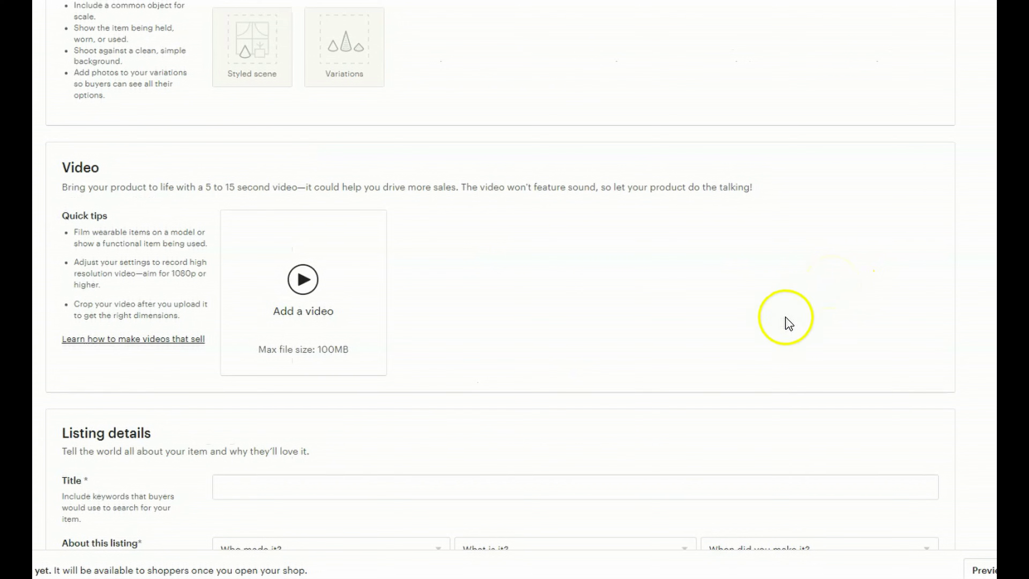
{"action": "scroll", "coordinate": [788, 323], "scroll_direction": "down", "scroll_amount": 1}
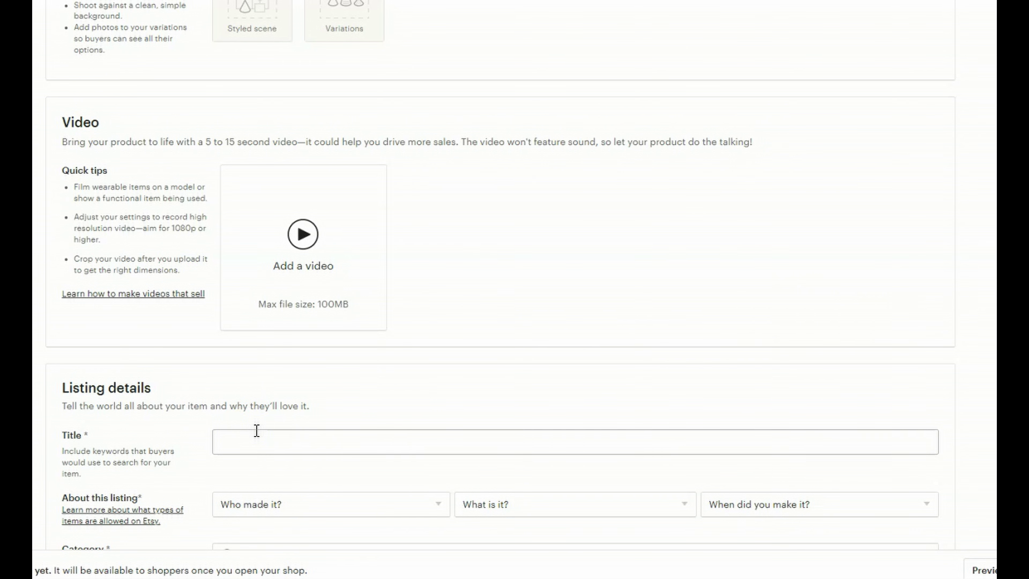
{"action": "left_click", "coordinate": [223, 444]}
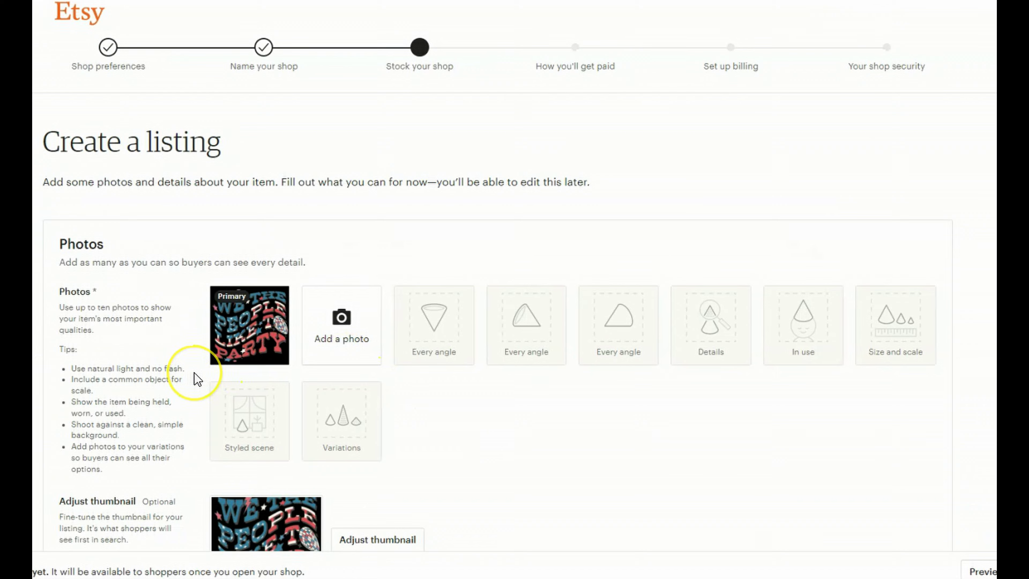
Fill the listing with description 'Test', price $1.00, quantity 1, and US shipping in 1 business day.
{"action": "scroll", "coordinate": [193, 373], "scroll_direction": "down", "scroll_amount": 10}
{"action": "scroll", "coordinate": [195, 376], "scroll_direction": "down", "scroll_amount": 7}
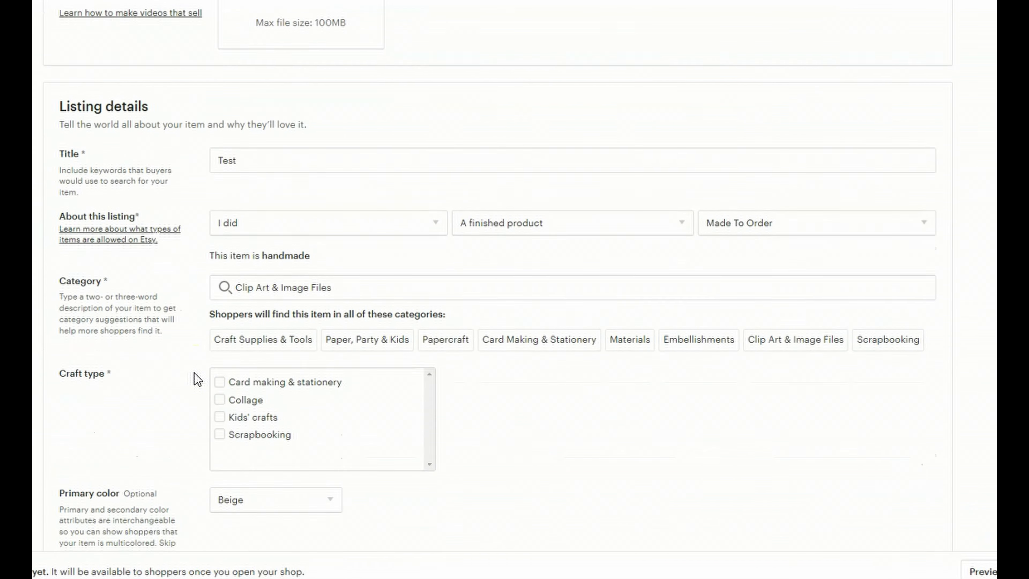
{"action": "left_click", "coordinate": [218, 164]}
{"action": "scroll", "coordinate": [129, 282], "scroll_direction": "down", "scroll_amount": 1}
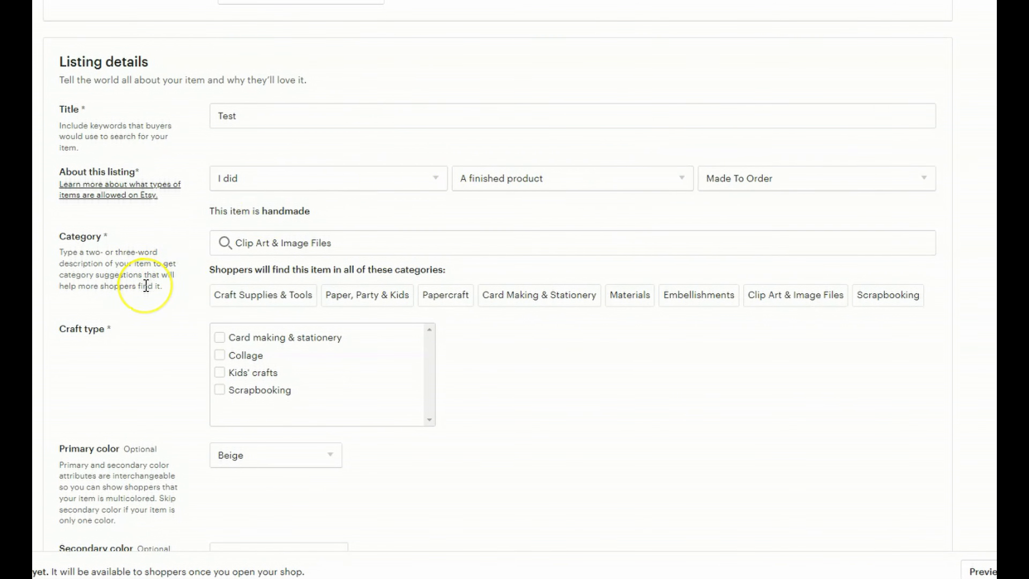
{"action": "scroll", "coordinate": [145, 287], "scroll_direction": "down", "scroll_amount": 6}
{"action": "scroll", "coordinate": [145, 285], "scroll_direction": "down", "scroll_amount": 3}
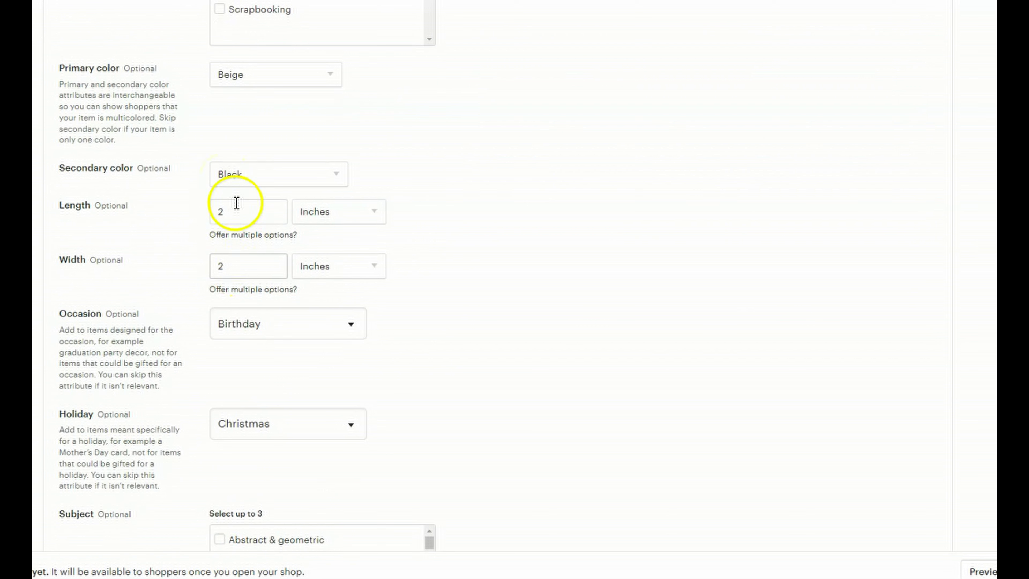
{"action": "scroll", "coordinate": [162, 226], "scroll_direction": "down", "scroll_amount": 5}
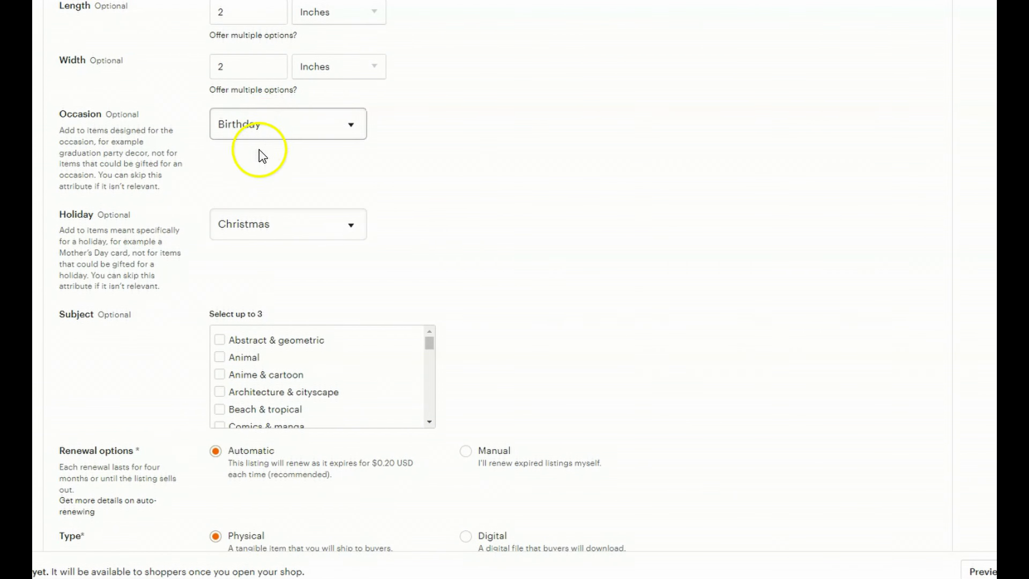
{"action": "scroll", "coordinate": [186, 244], "scroll_direction": "down", "scroll_amount": 2}
{"action": "scroll", "coordinate": [187, 248], "scroll_direction": "down", "scroll_amount": 8}
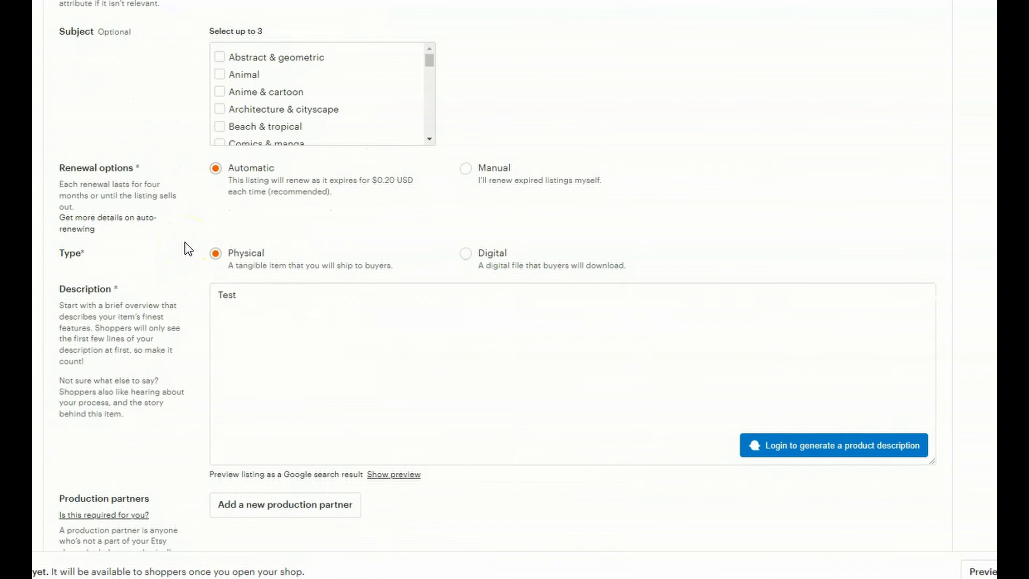
{"action": "left_click", "coordinate": [261, 164]}
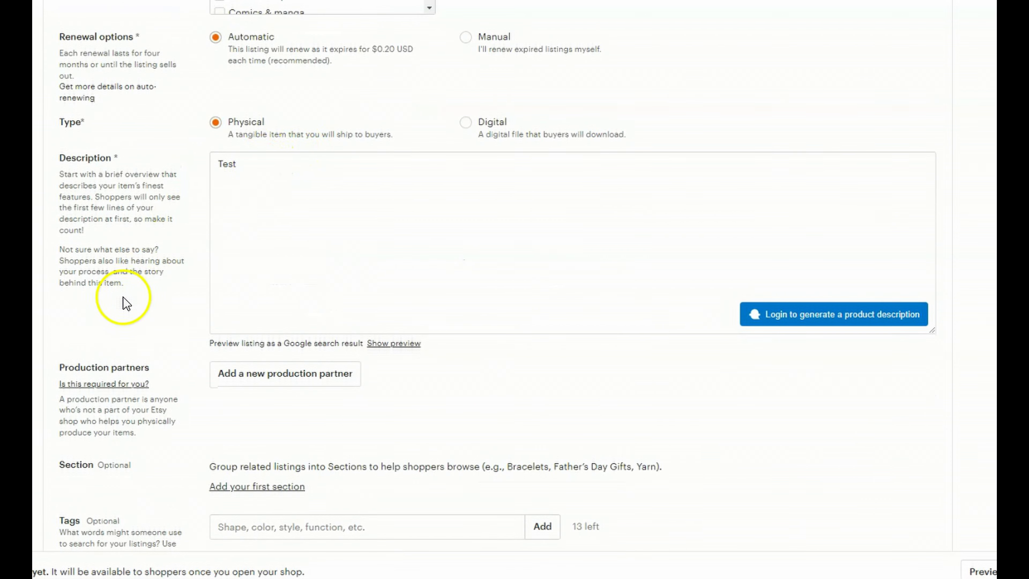
{"action": "scroll", "coordinate": [124, 296], "scroll_direction": "down", "scroll_amount": 12}
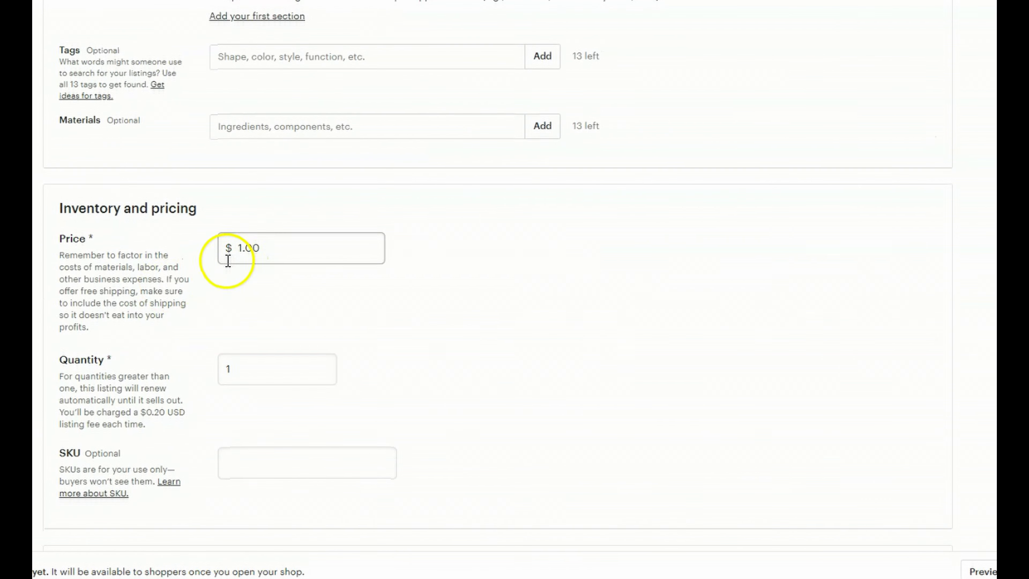
{"action": "scroll", "coordinate": [176, 327], "scroll_direction": "down", "scroll_amount": 10}
{"action": "scroll", "coordinate": [175, 327], "scroll_direction": "down", "scroll_amount": 9}
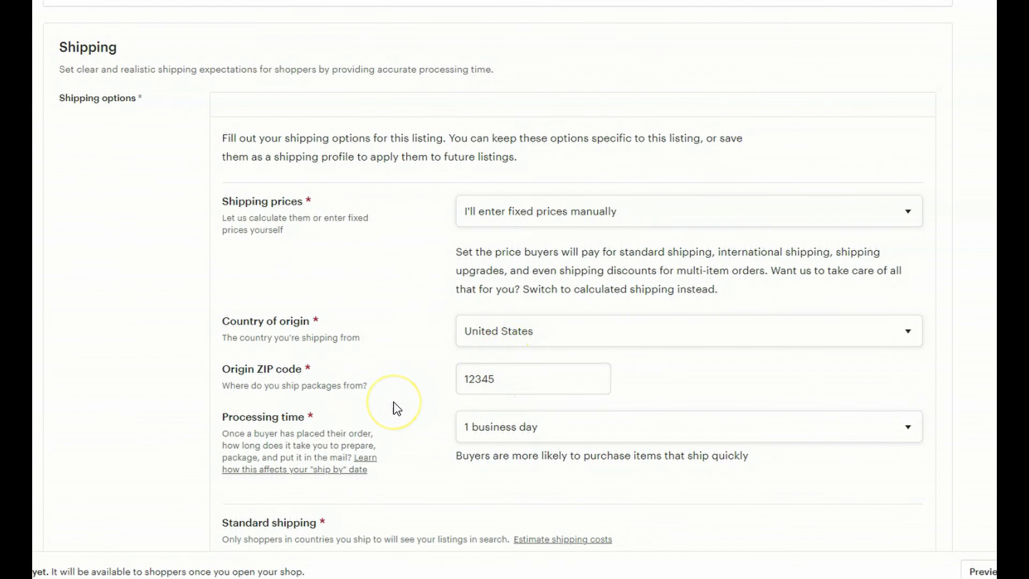
Save the Test listing at $1.00, then review the form for required fields the error banner flagged.
{"action": "scroll", "coordinate": [397, 408], "scroll_direction": "down", "scroll_amount": 2}
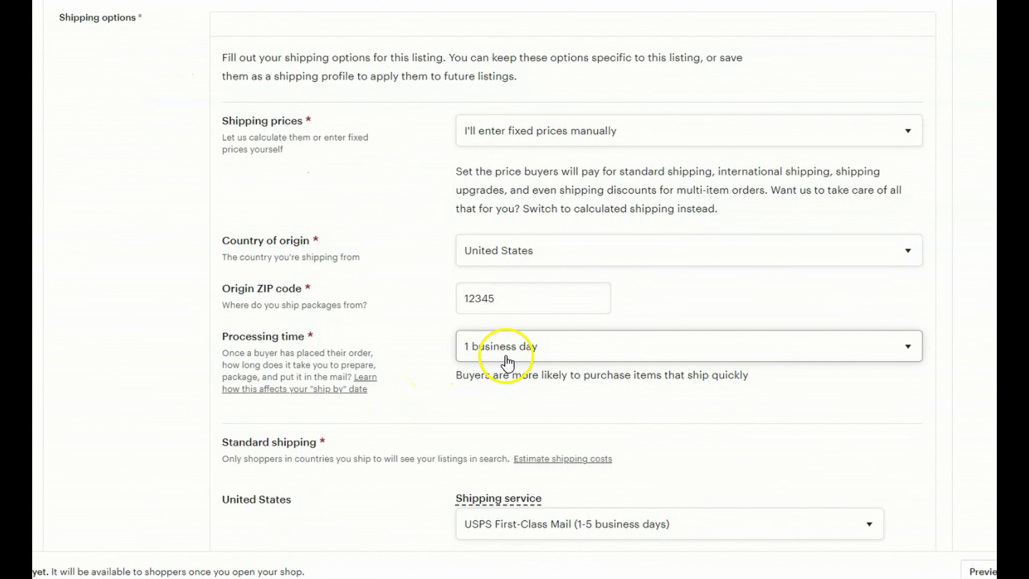
{"action": "scroll", "coordinate": [433, 393], "scroll_direction": "down", "scroll_amount": 6}
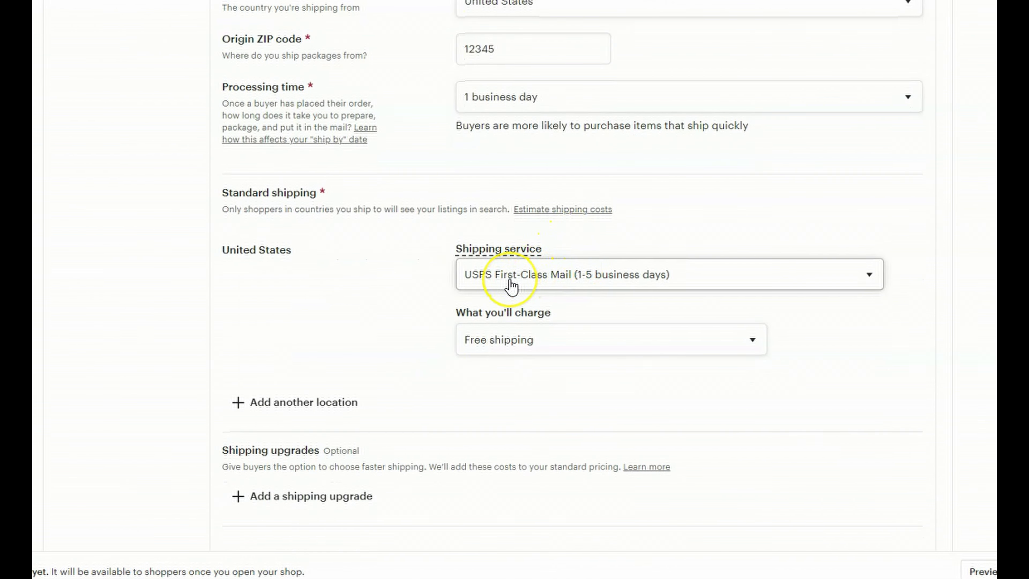
{"action": "scroll", "coordinate": [511, 286], "scroll_direction": "down", "scroll_amount": 1}
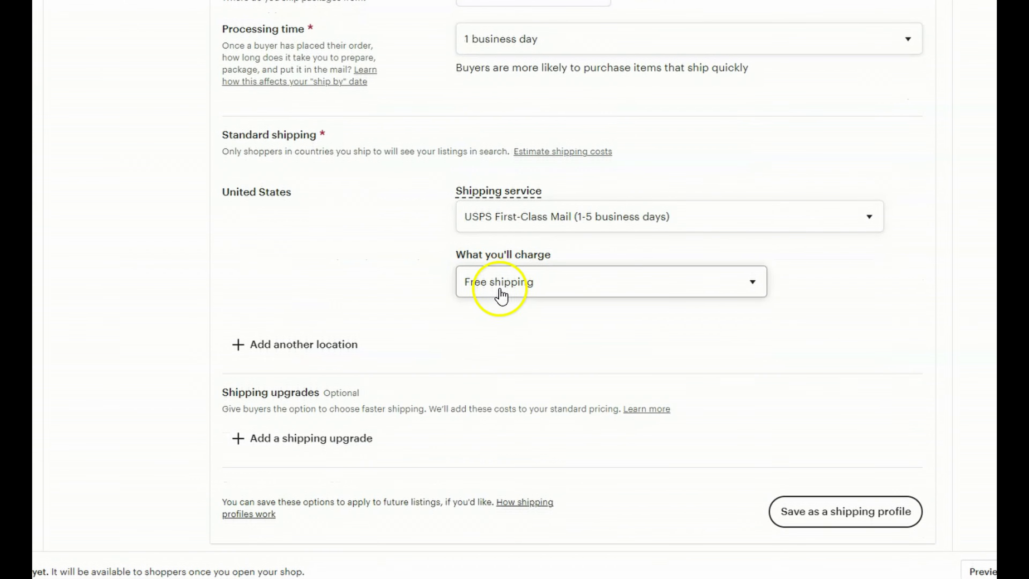
{"action": "scroll", "coordinate": [583, 324], "scroll_direction": "down", "scroll_amount": 1}
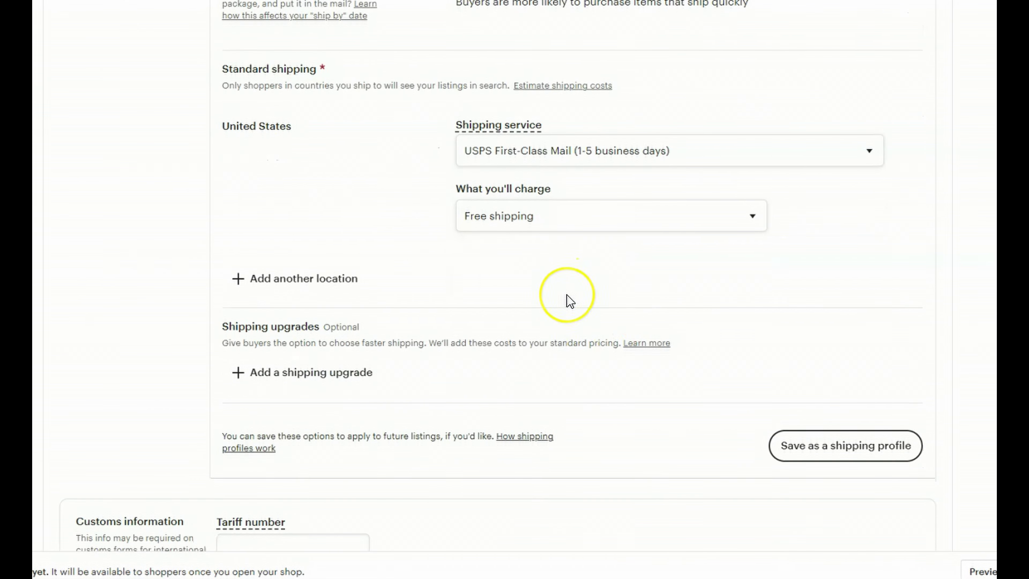
{"action": "scroll", "coordinate": [569, 300], "scroll_direction": "down", "scroll_amount": 8}
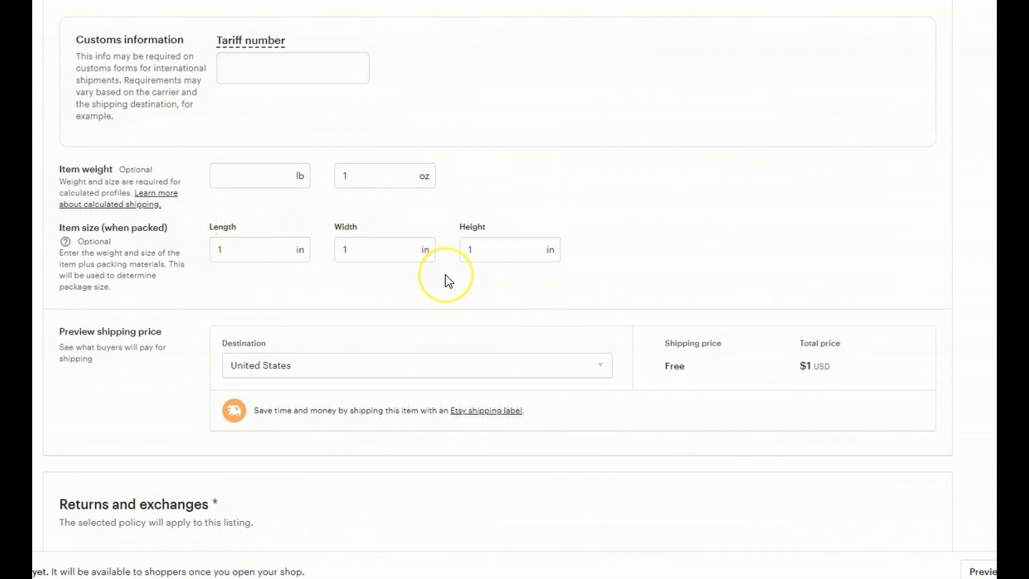
{"action": "scroll", "coordinate": [449, 281], "scroll_direction": "down", "scroll_amount": 5}
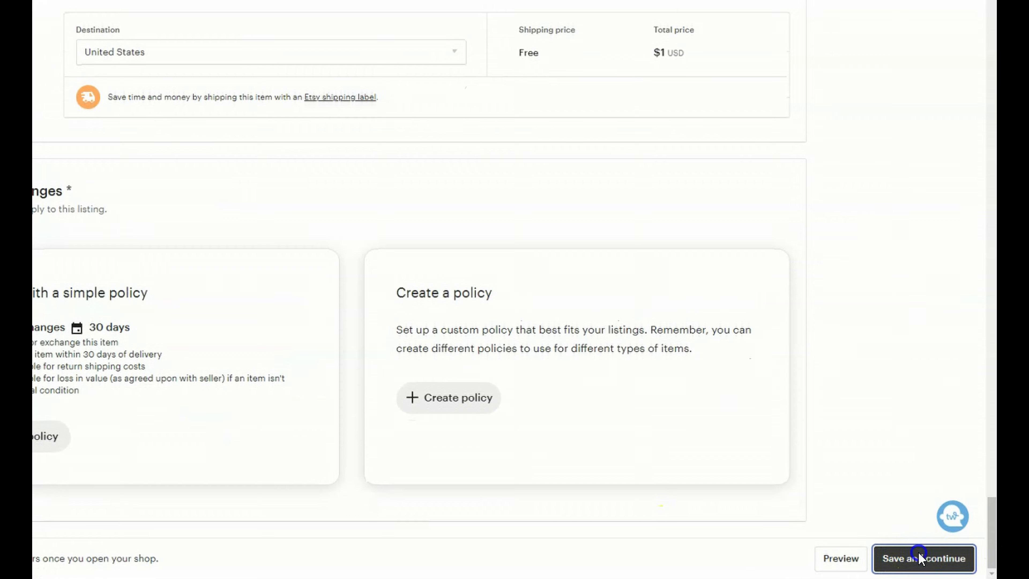
{"action": "left_click", "coordinate": [918, 552]}
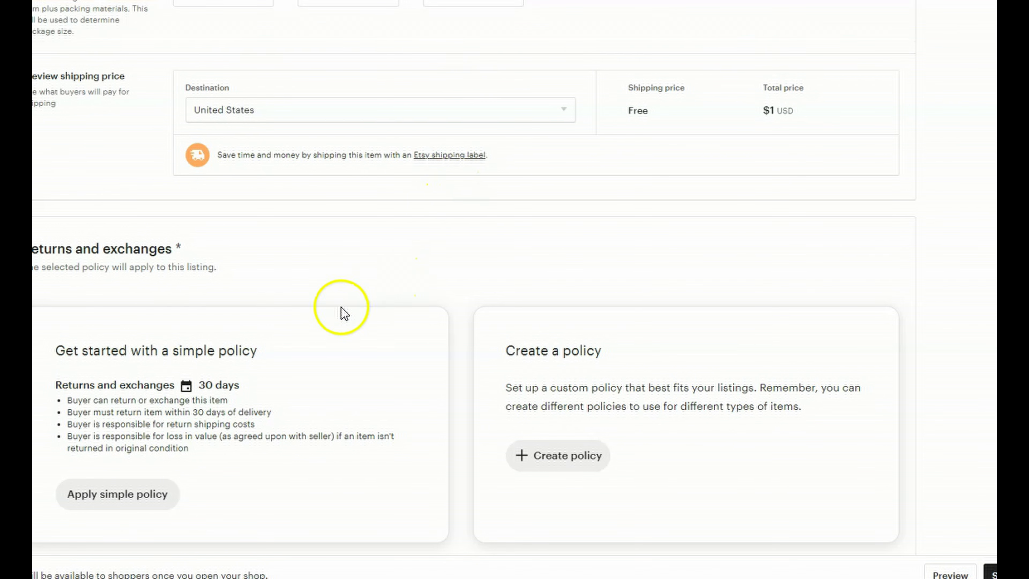
{"action": "scroll", "coordinate": [197, 377], "scroll_direction": "up", "scroll_amount": 1}
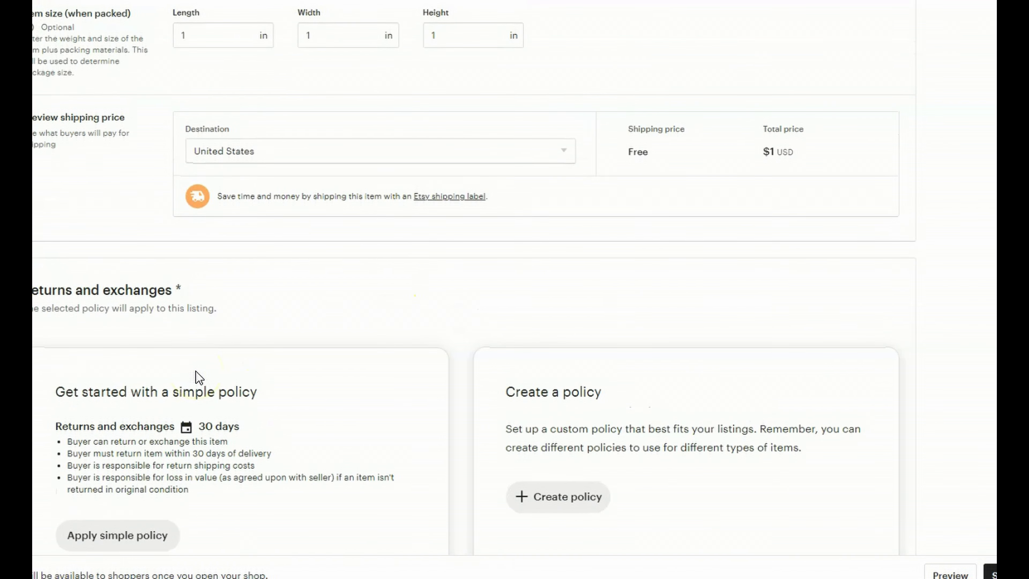
{"action": "scroll", "coordinate": [197, 377], "scroll_direction": "up", "scroll_amount": 20}
{"action": "scroll", "coordinate": [197, 377], "scroll_direction": "up", "scroll_amount": 20}
{"action": "scroll", "coordinate": [198, 377], "scroll_direction": "up", "scroll_amount": 10}
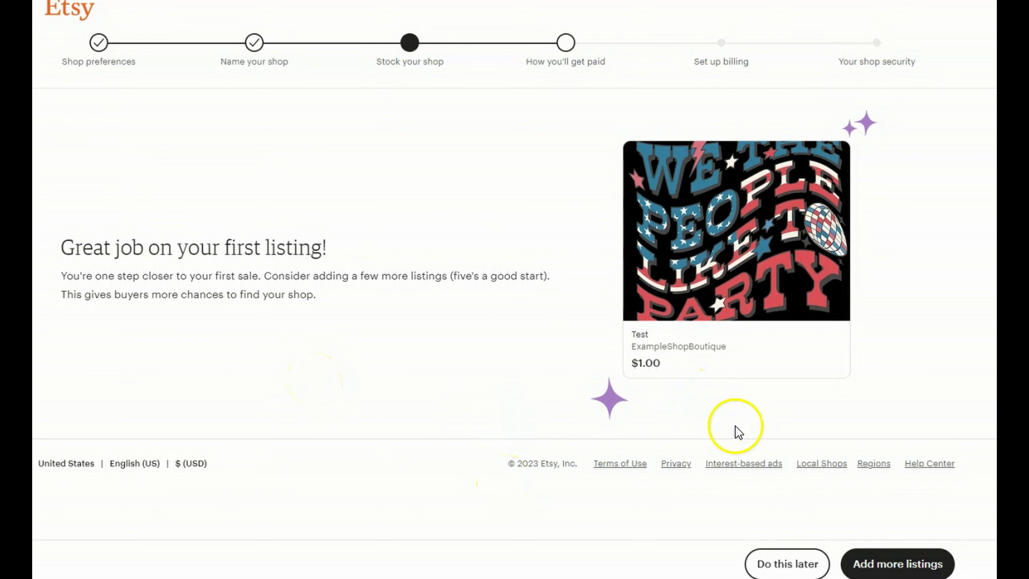
Choose 'Do this later' on the first-listing congratulations page.
{"action": "left_click", "coordinate": [781, 567]}
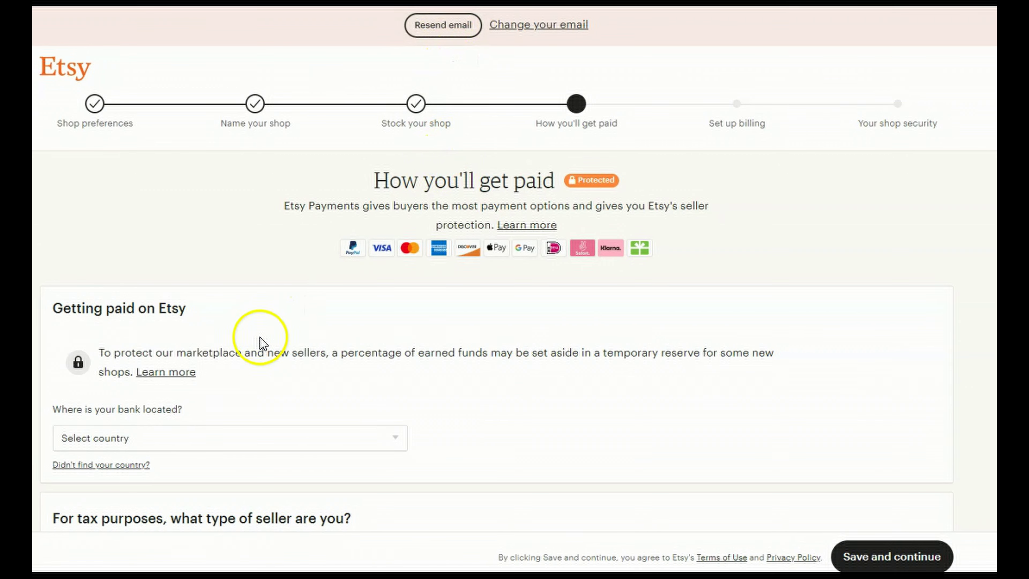
{"action": "scroll", "coordinate": [259, 342], "scroll_direction": "down", "scroll_amount": 3}
{"action": "scroll", "coordinate": [174, 348], "scroll_direction": "down", "scroll_amount": 1}
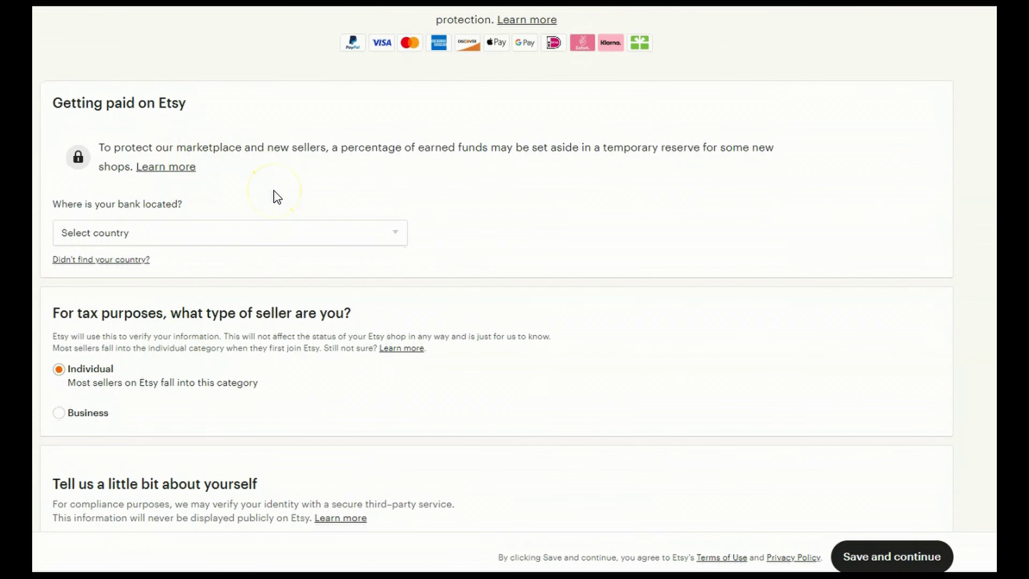
{"action": "scroll", "coordinate": [275, 197], "scroll_direction": "down", "scroll_amount": 1}
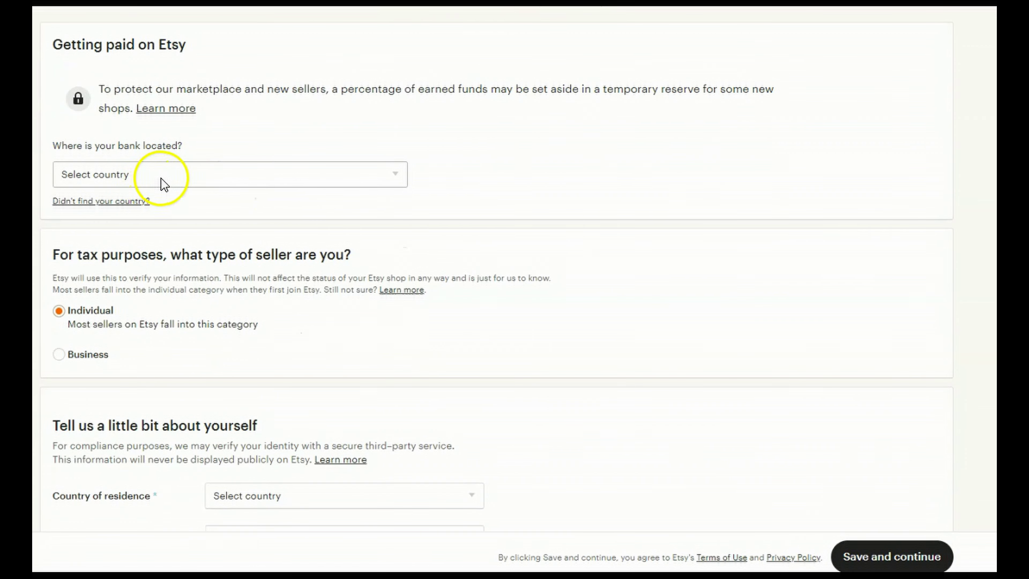
{"action": "scroll", "coordinate": [182, 276], "scroll_direction": "down", "scroll_amount": 2}
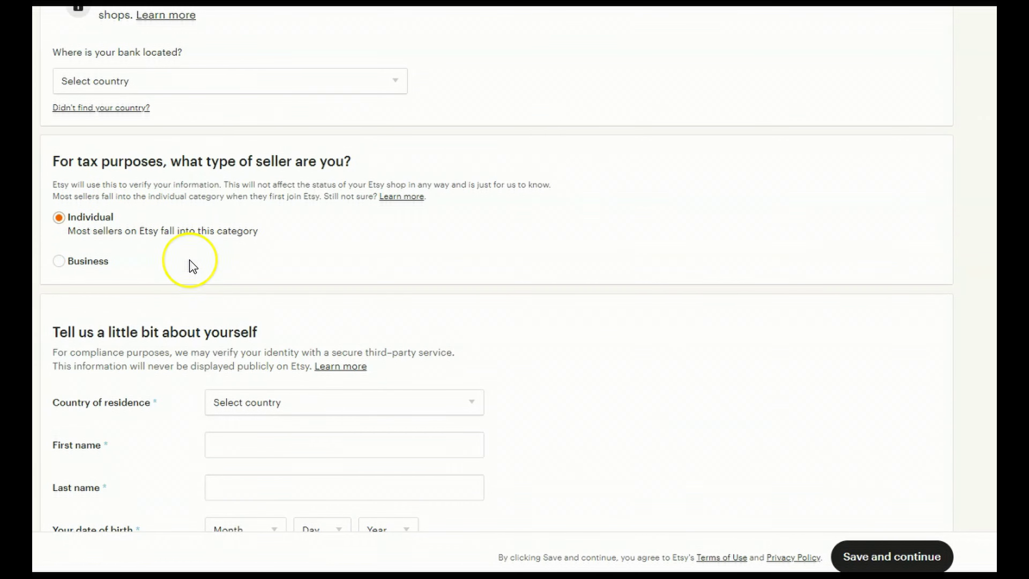
{"action": "scroll", "coordinate": [190, 260], "scroll_direction": "down", "scroll_amount": 4}
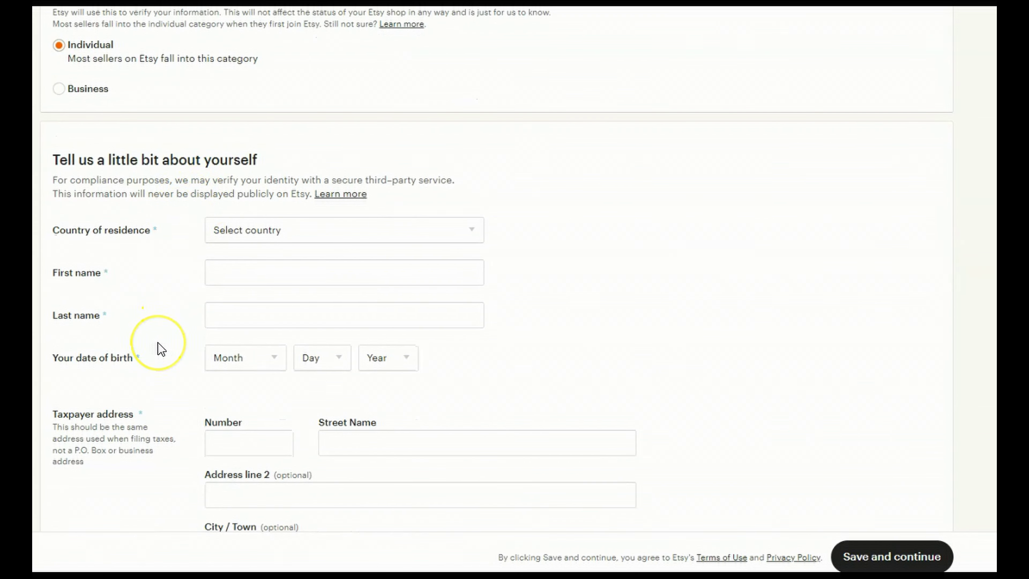
{"action": "scroll", "coordinate": [158, 348], "scroll_direction": "down", "scroll_amount": 3}
{"action": "scroll", "coordinate": [158, 349], "scroll_direction": "down", "scroll_amount": 2}
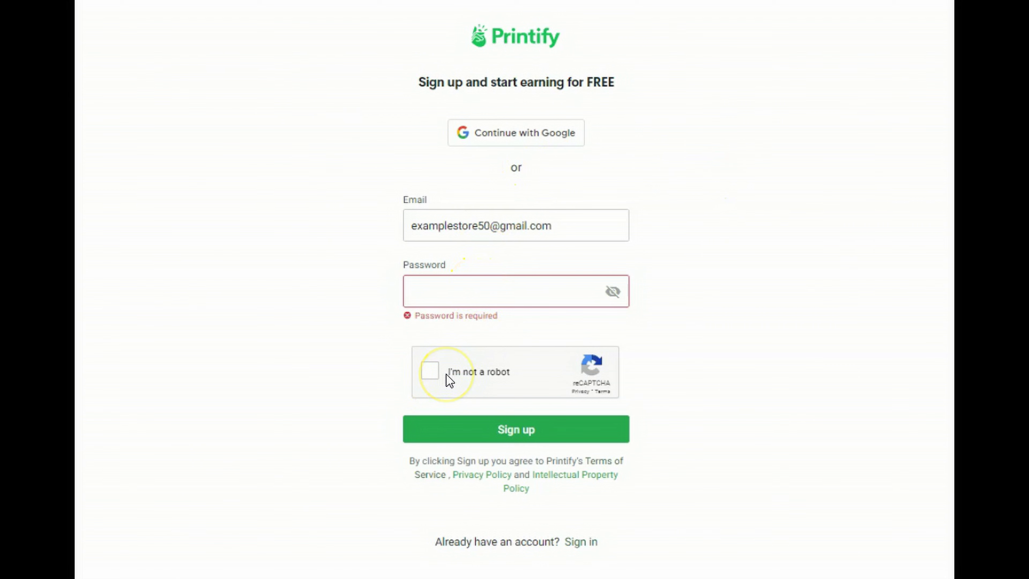
Submit the Printify sign-up form for the new account.
{"action": "left_click", "coordinate": [514, 438]}
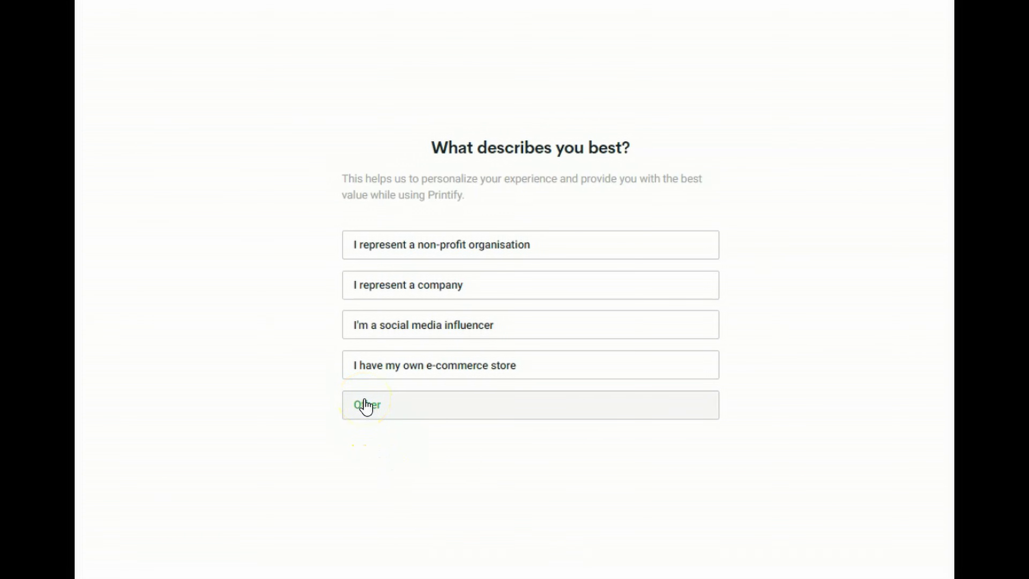
Describe yourself as Other with 'etsy store' in Printify's onboarding.
{"action": "left_click", "coordinate": [365, 405]}
{"action": "left_click", "coordinate": [401, 414]}
{"action": "type", "text": "ets"}
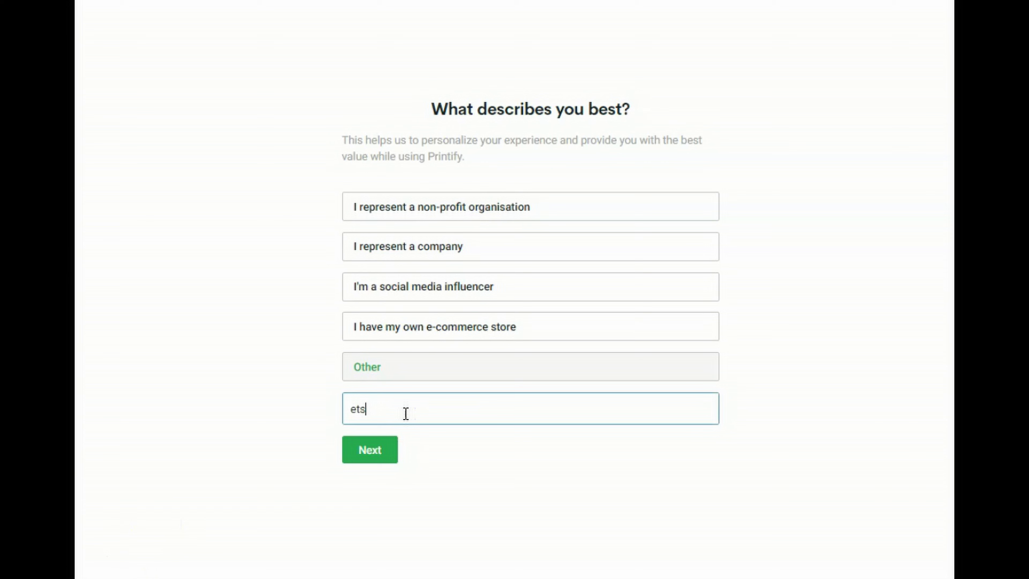
{"action": "type", "text": "y store"}
{"action": "left_click", "coordinate": [374, 452]}
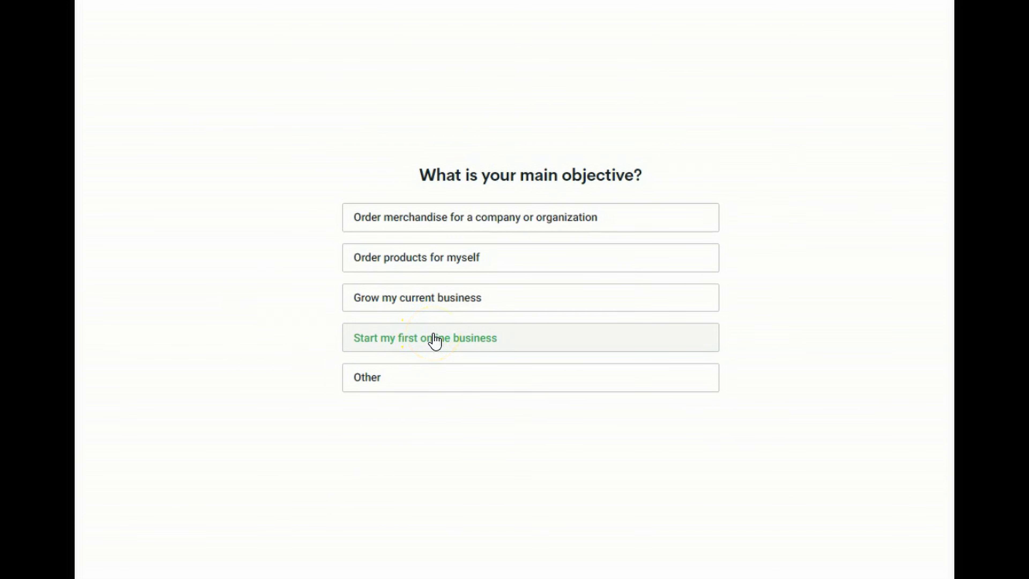
Choose 'Start my first online business', pass the help question, and pick Youtube as the referral source.
{"action": "left_click", "coordinate": [434, 339]}
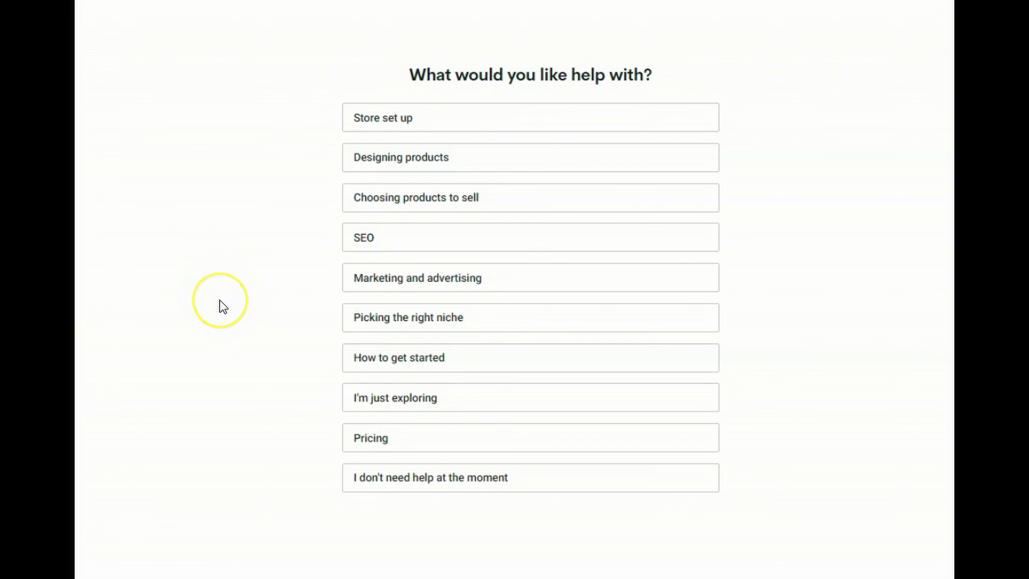
{"action": "left_click", "coordinate": [222, 317]}
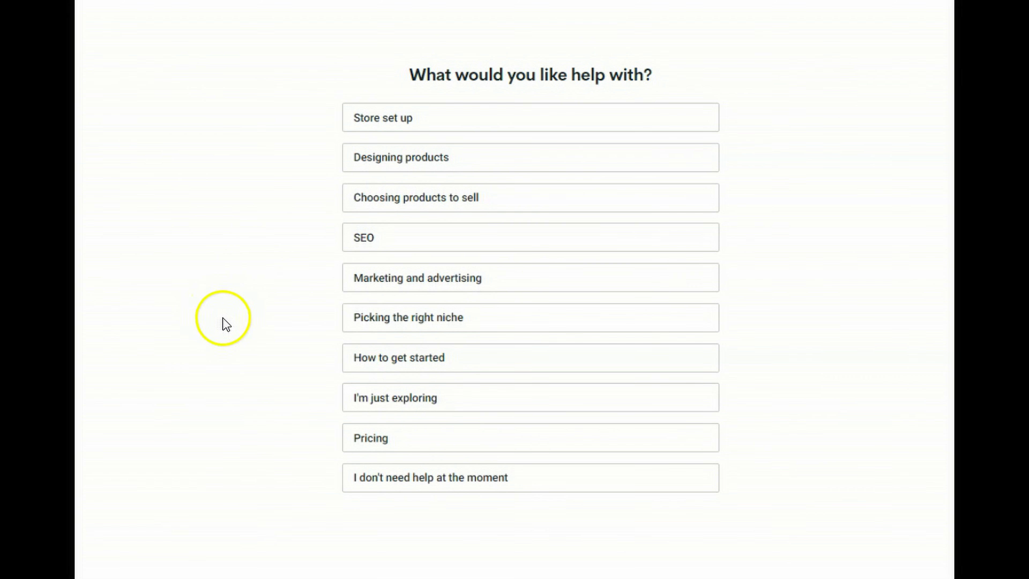
{"action": "left_click", "coordinate": [442, 484]}
{"action": "left_click", "coordinate": [247, 247]}
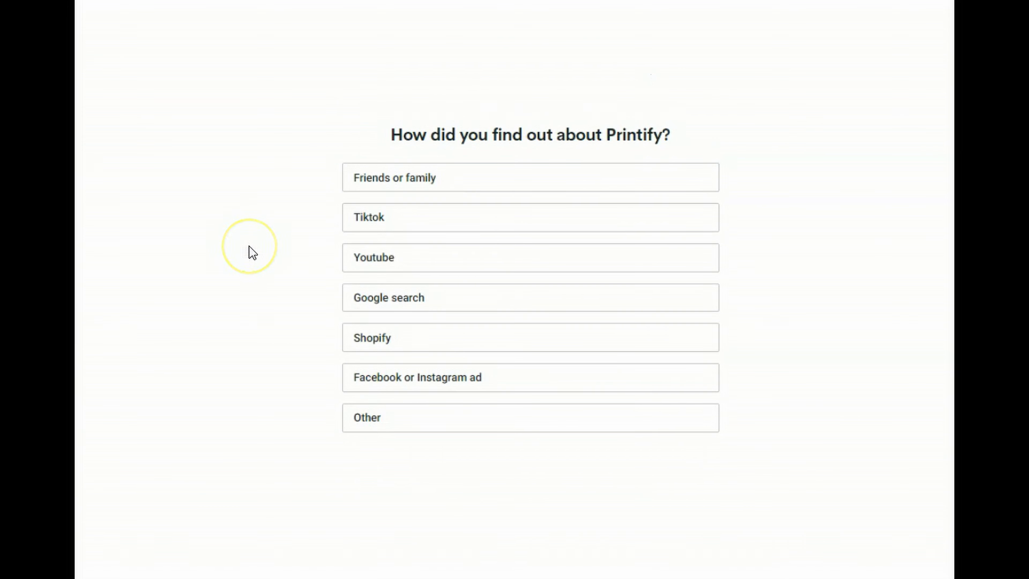
{"action": "left_click", "coordinate": [316, 211]}
{"action": "left_click", "coordinate": [383, 259]}
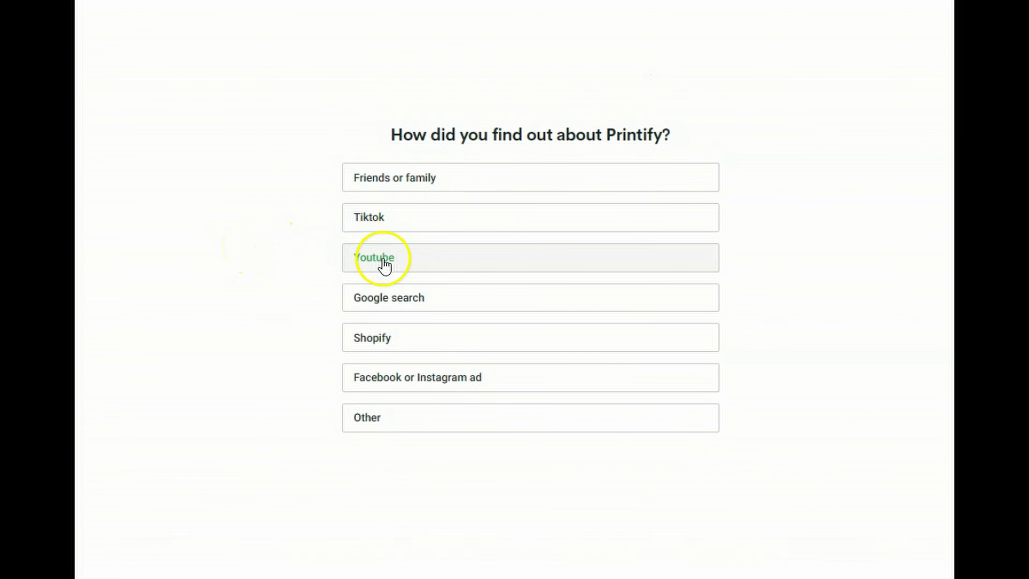
{"action": "left_click", "coordinate": [383, 261]}
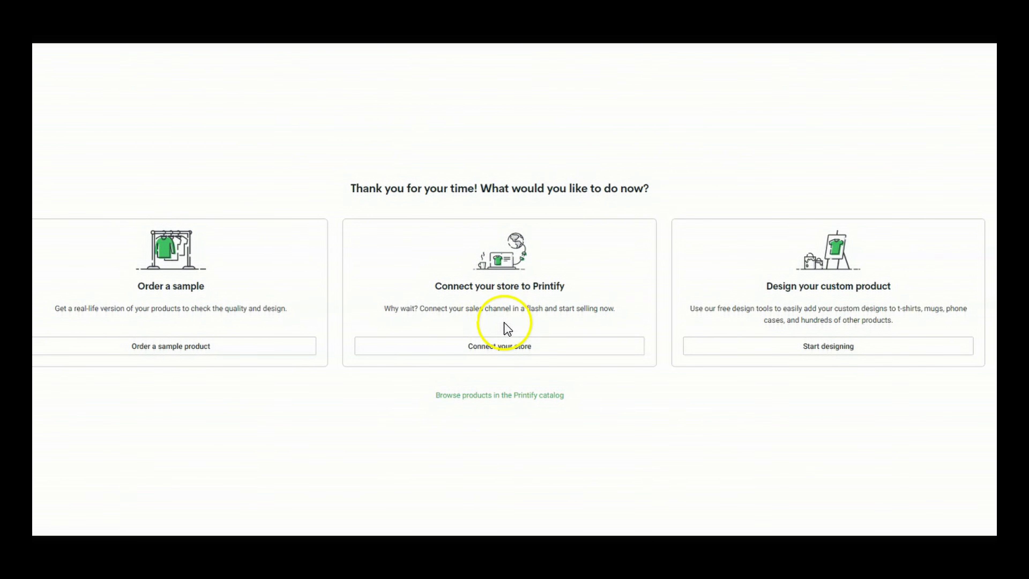
Connect Printify's My new store to Etsy as its sales channel.
{"action": "left_click", "coordinate": [489, 347]}
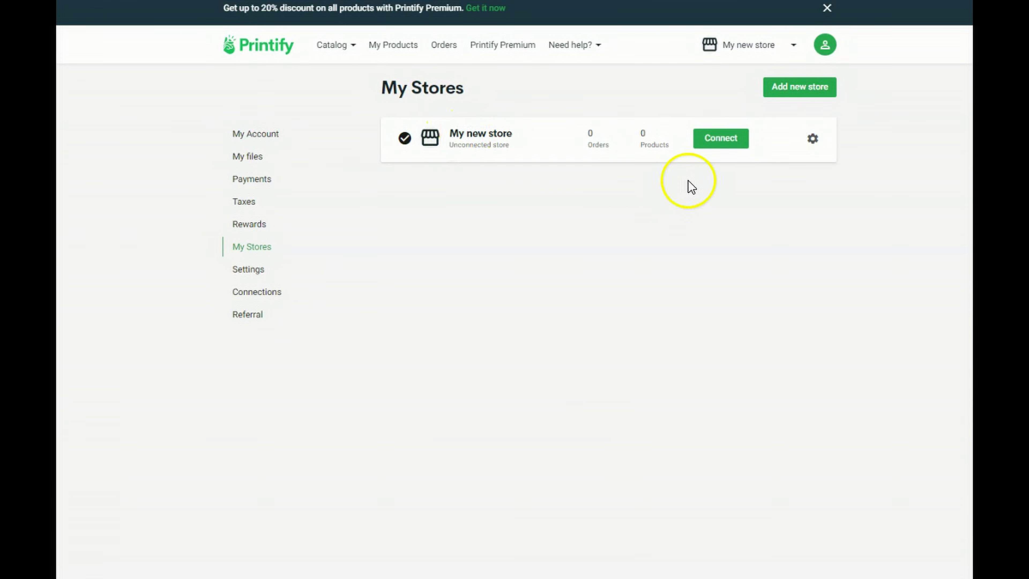
{"action": "left_click", "coordinate": [713, 143]}
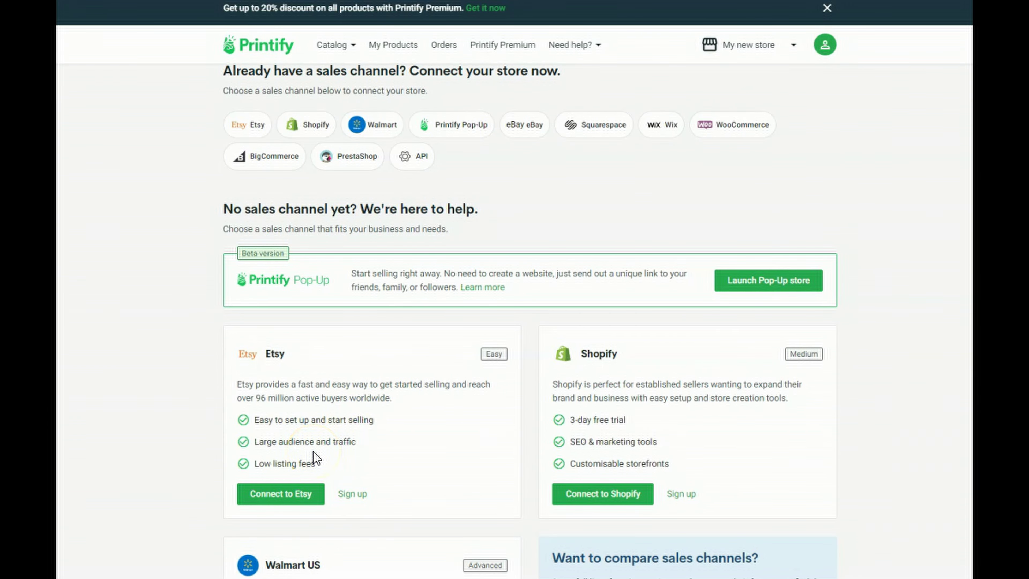
{"action": "left_click", "coordinate": [262, 495]}
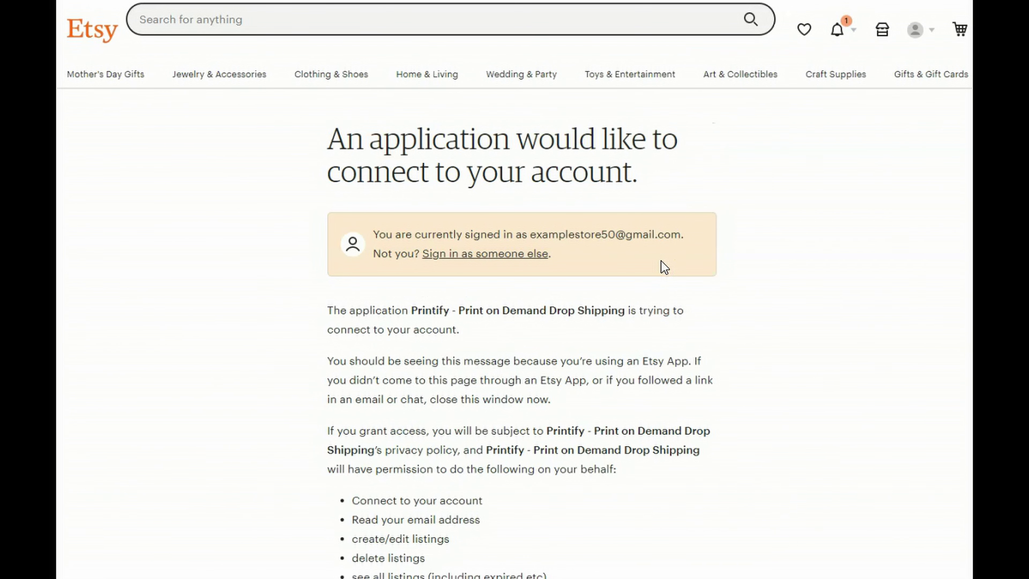
Grant Printify access on Etsy's authorization page.
{"action": "scroll", "coordinate": [664, 267], "scroll_direction": "down", "scroll_amount": 5}
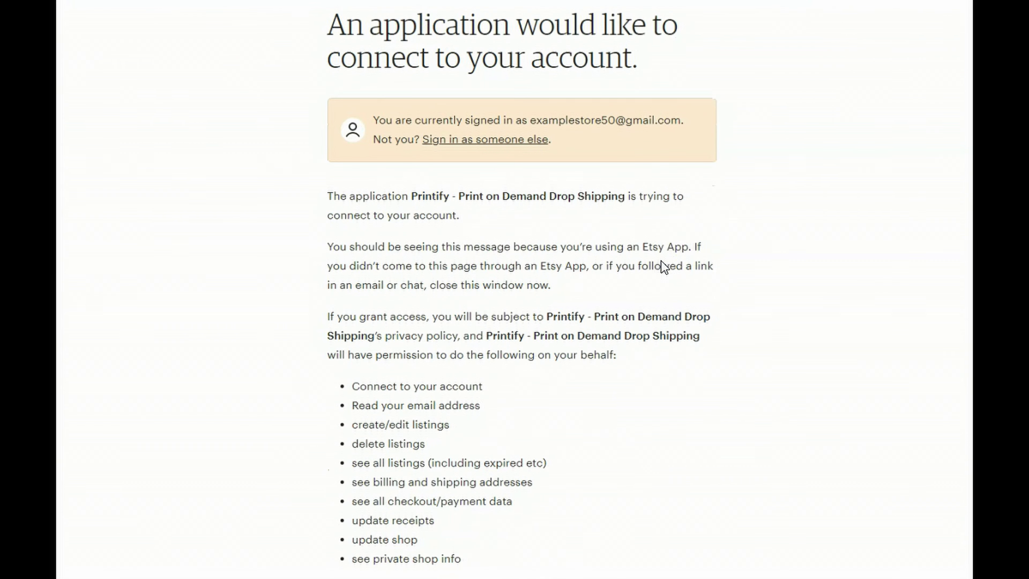
{"action": "scroll", "coordinate": [664, 268], "scroll_direction": "down", "scroll_amount": 1}
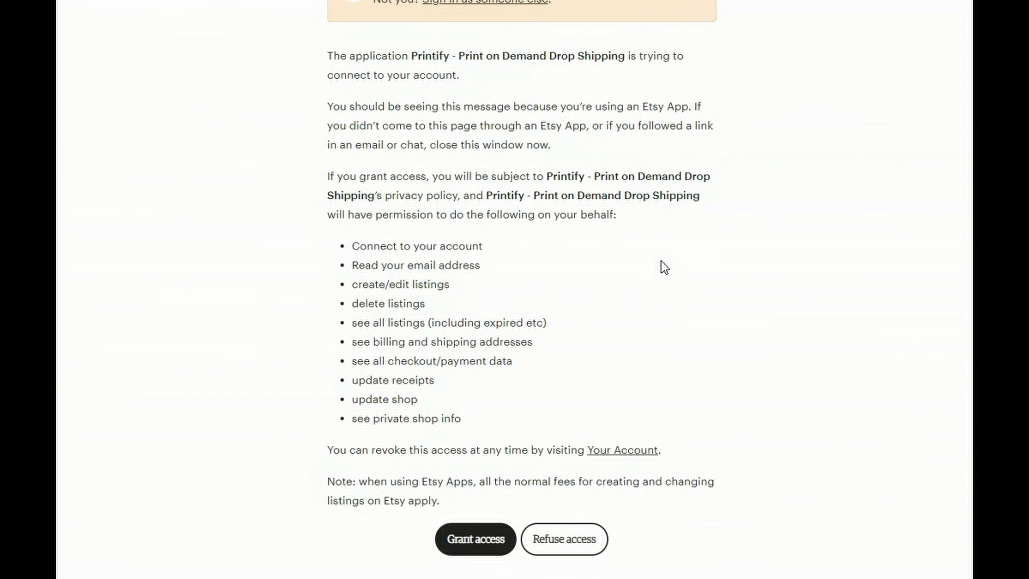
{"action": "left_click", "coordinate": [470, 541]}
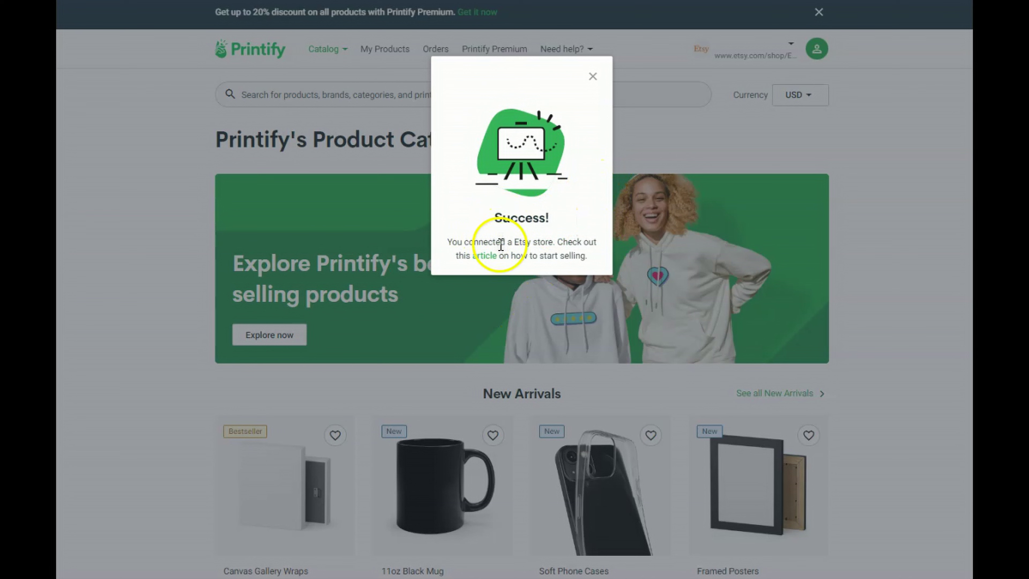
Read the 'What should I keep in mind when selling on Etsy?' help article from the Success popup.
{"action": "left_click", "coordinate": [487, 256]}
{"action": "scroll", "coordinate": [631, 331], "scroll_direction": "down", "scroll_amount": 4}
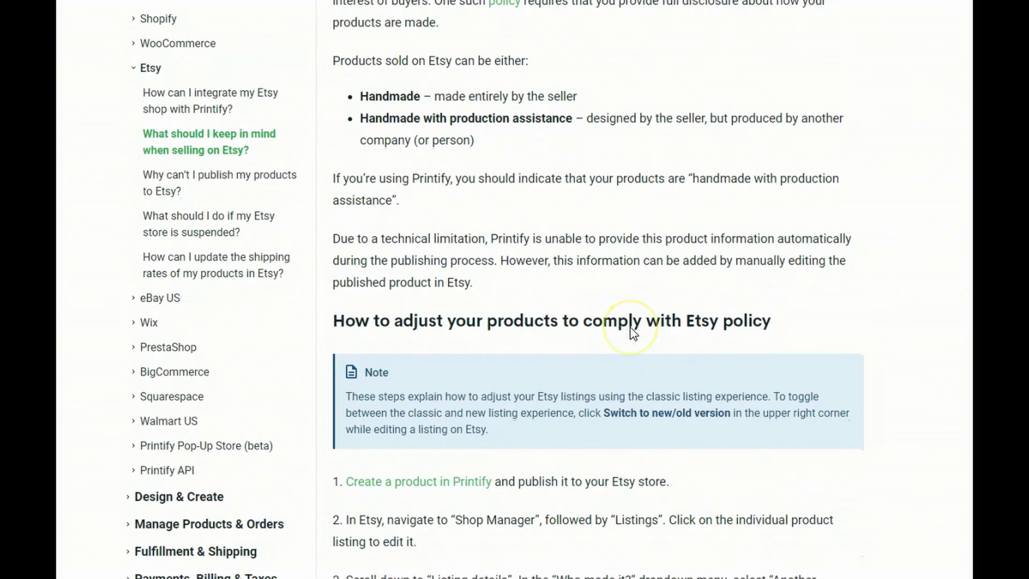
{"action": "scroll", "coordinate": [630, 326], "scroll_direction": "down", "scroll_amount": 20}
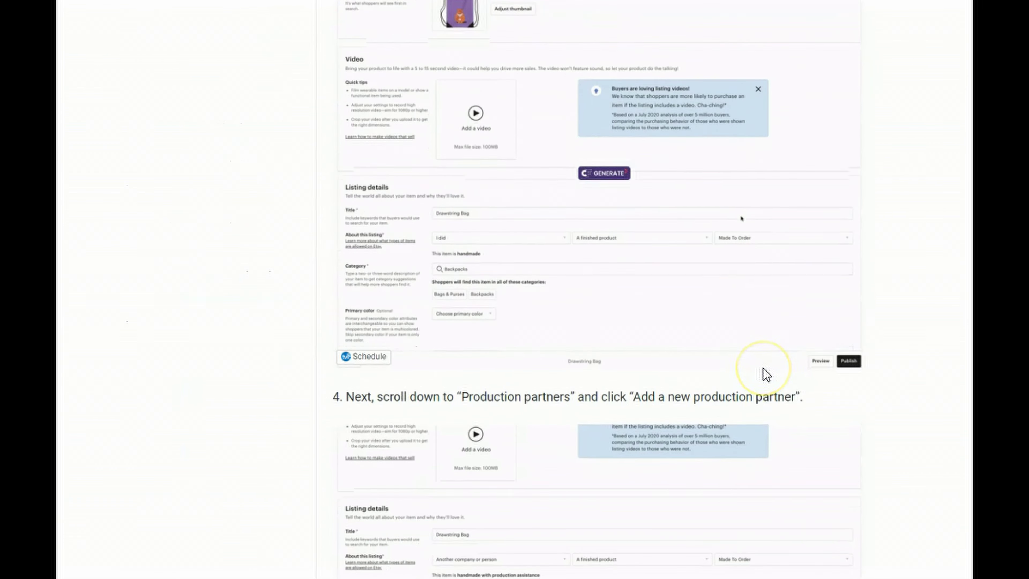
{"action": "scroll", "coordinate": [866, 383], "scroll_direction": "down", "scroll_amount": 12}
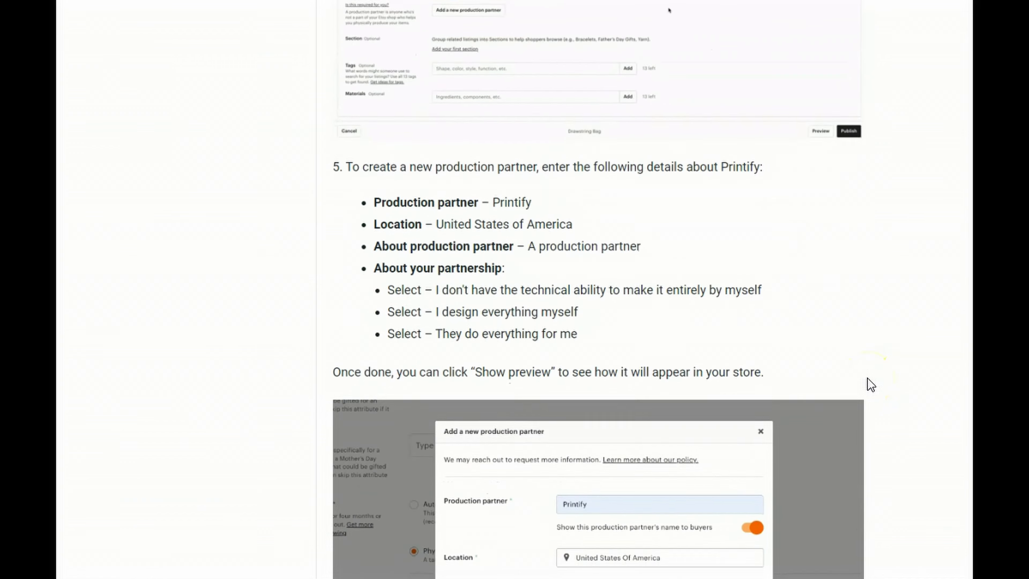
{"action": "scroll", "coordinate": [869, 384], "scroll_direction": "down", "scroll_amount": 5}
{"action": "scroll", "coordinate": [868, 383], "scroll_direction": "up", "scroll_amount": 20}
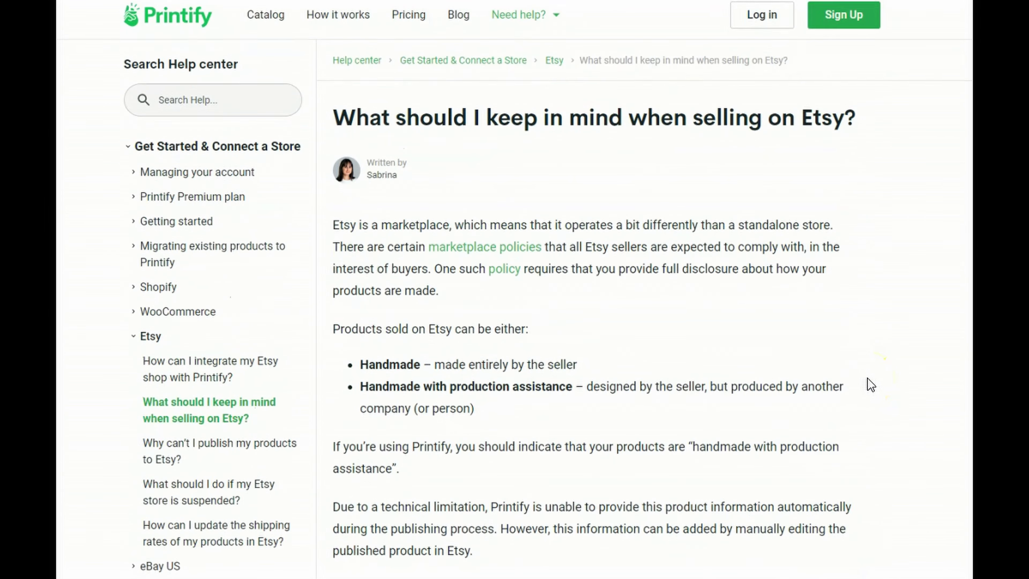